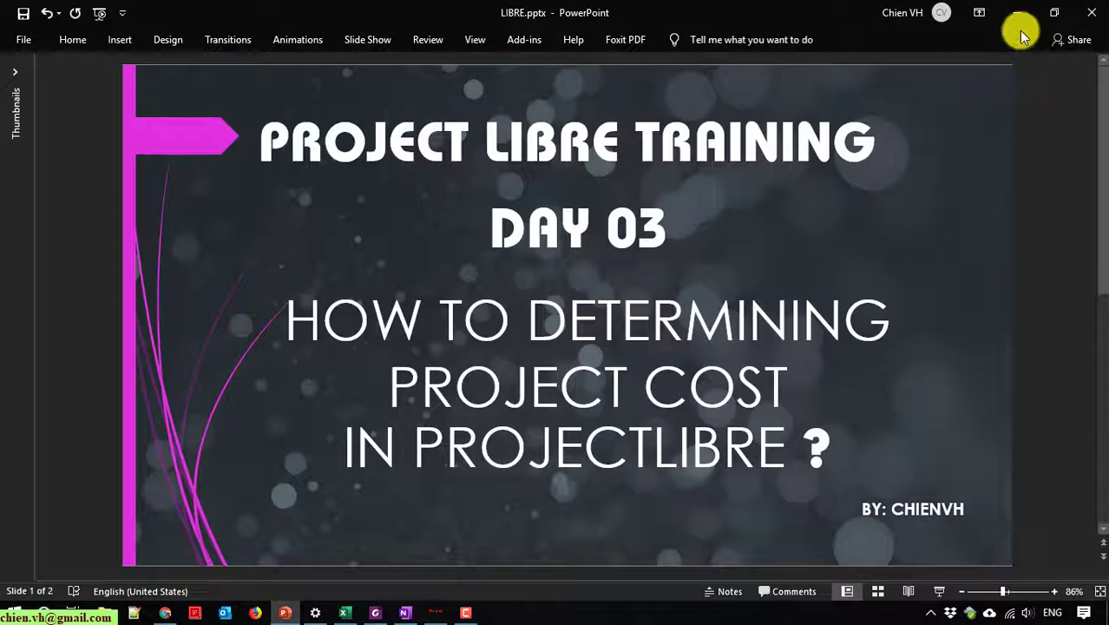
Bring up ProjectLibre's Website Development Planning schedule and show the Resource ribbon commands
click(1019, 10)
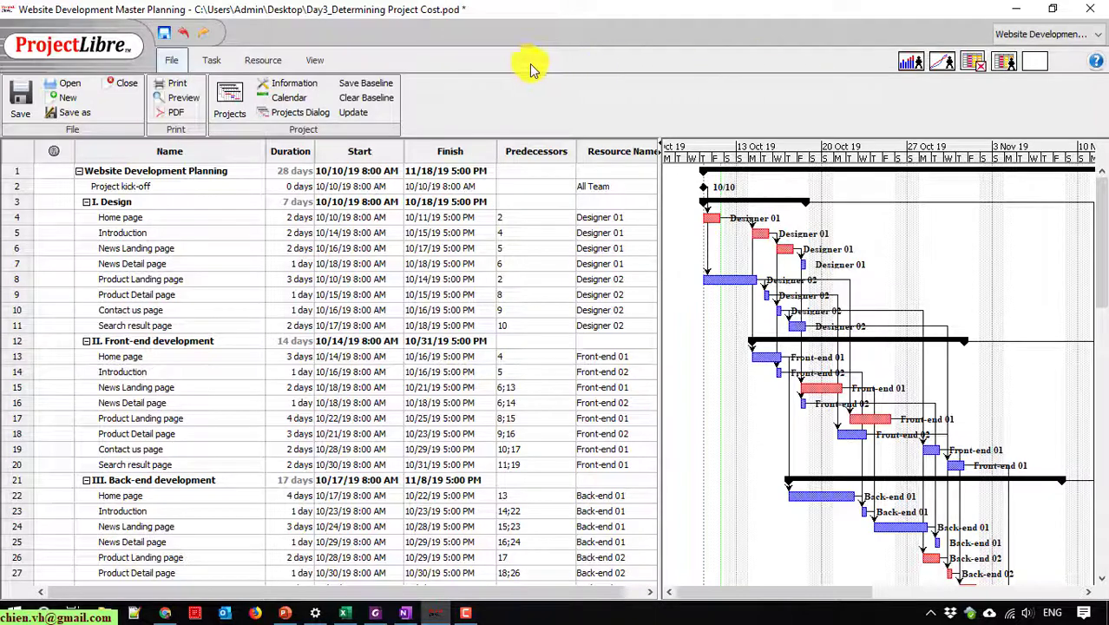
click(265, 61)
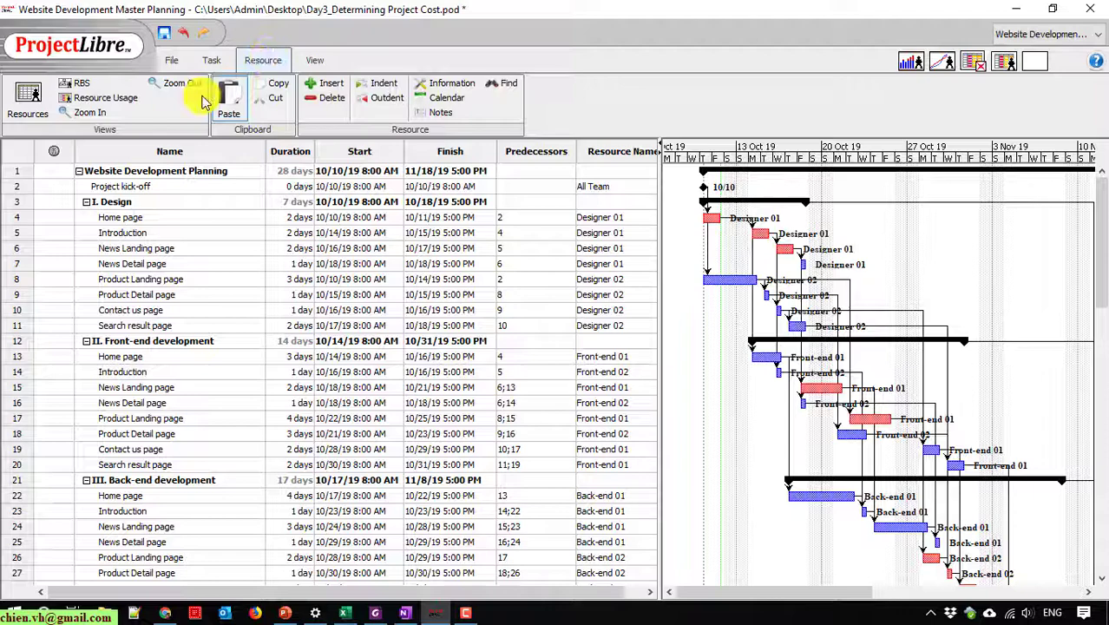
Open the Resources sheet and scroll right until the Standard Rate column is in view
click(33, 104)
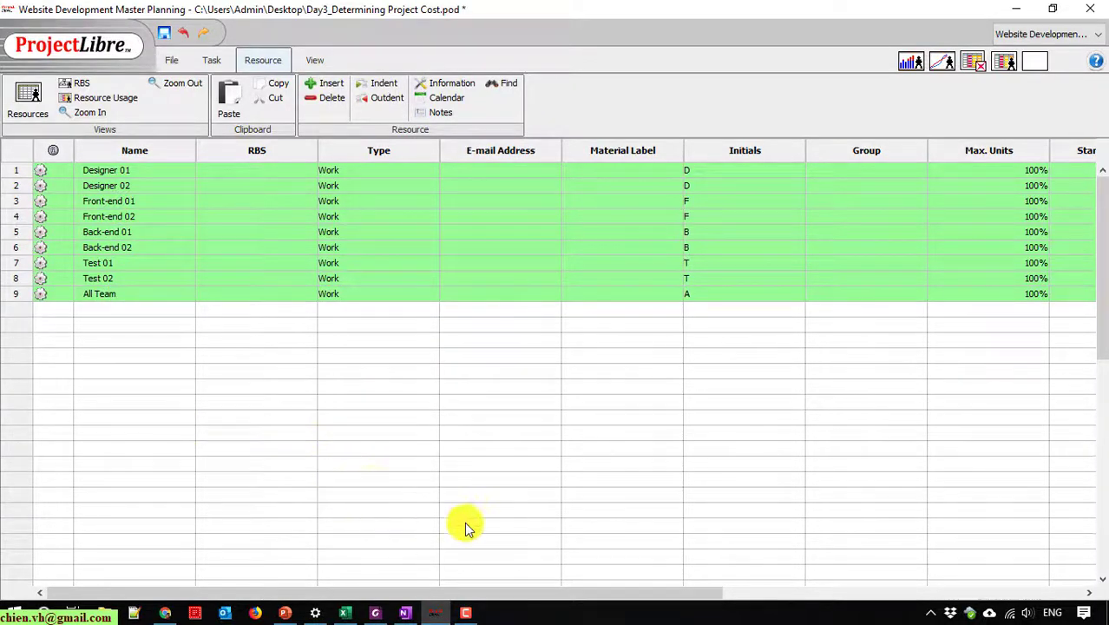
mouse_move(574, 596)
mouse_down()
mouse_move(662, 595)
mouse_move(536, 598)
mouse_up()
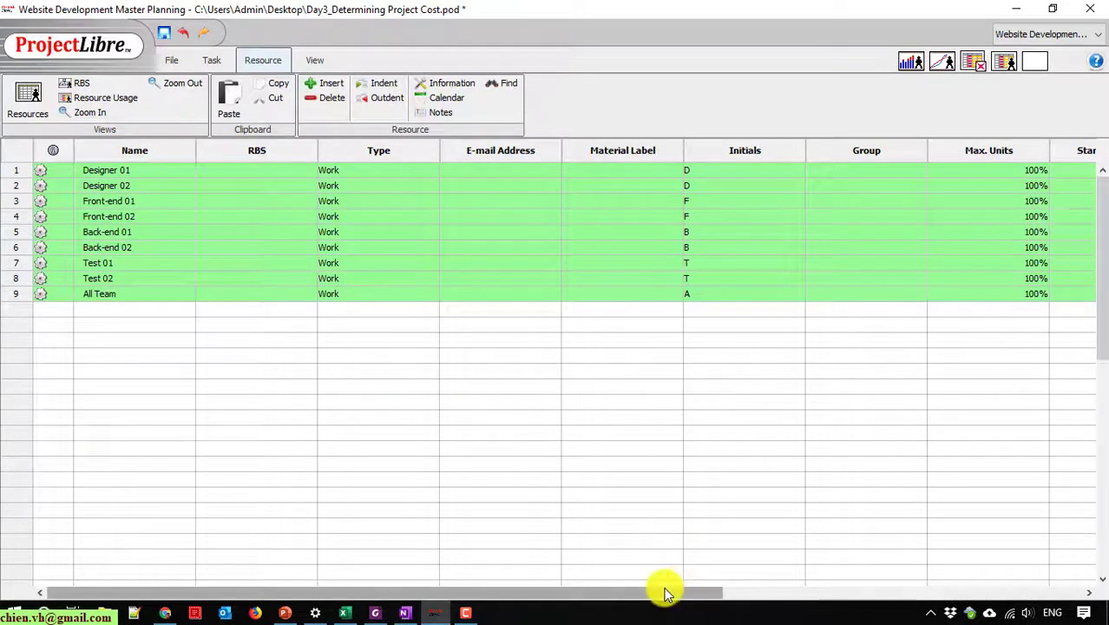
drag(641, 590, 1024, 594)
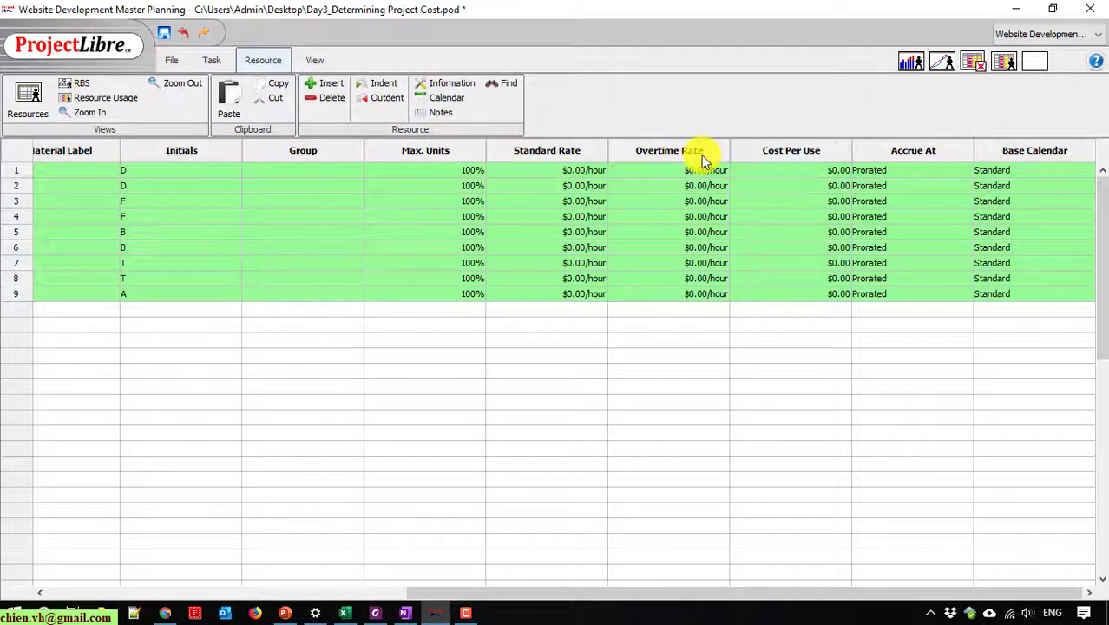
Set Designer 01 and Designer 02 standard rates to $15 per hour
double_click(588, 174)
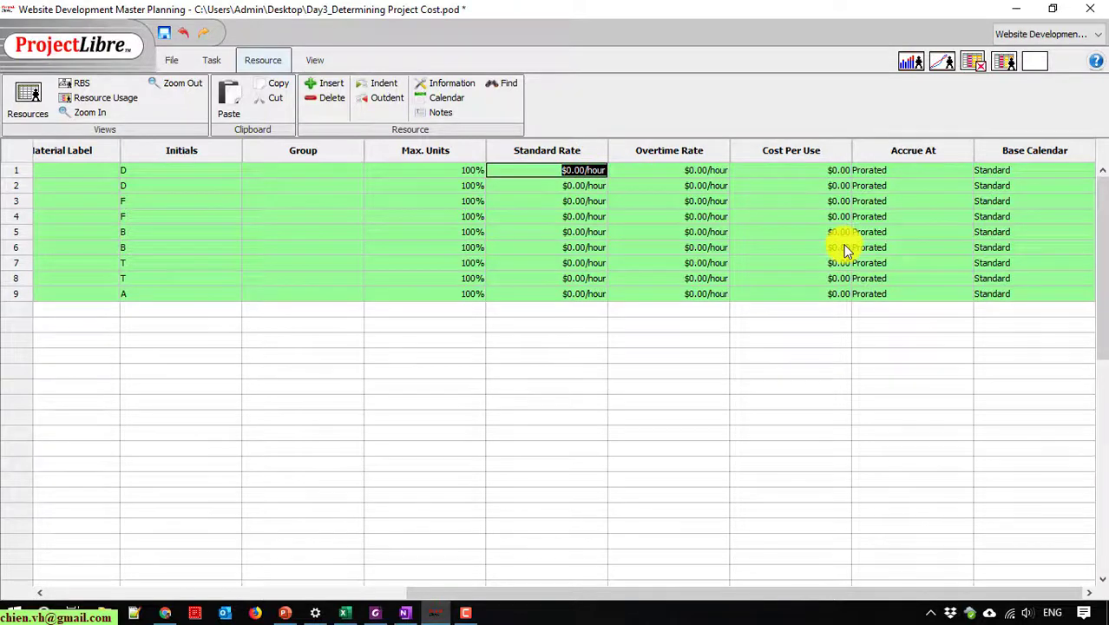
key(BackSpace)
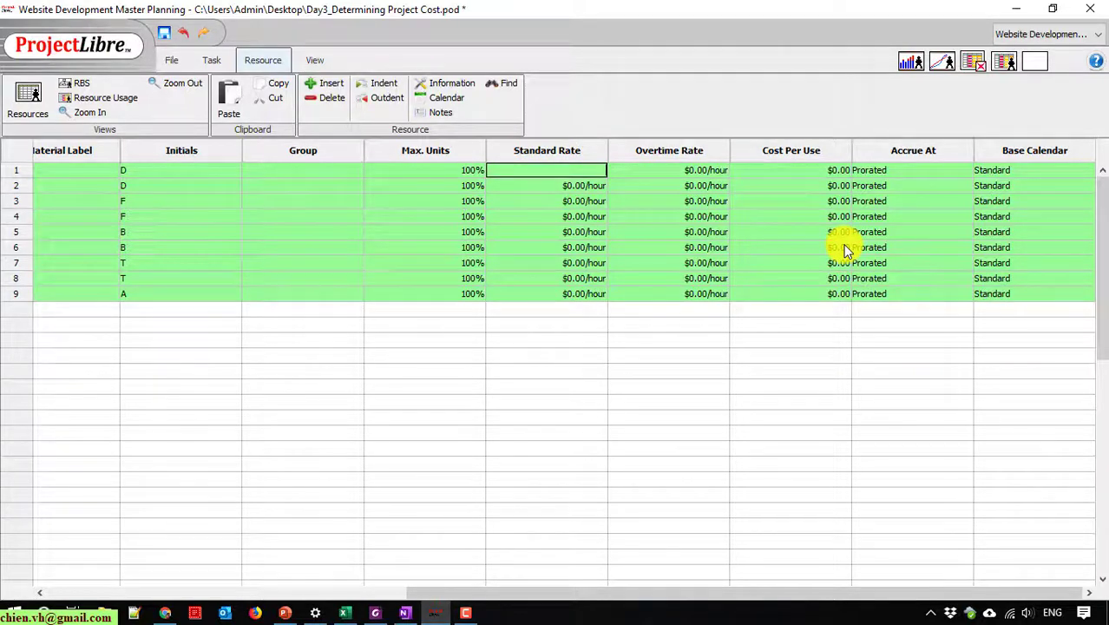
text(15)
key(Return)
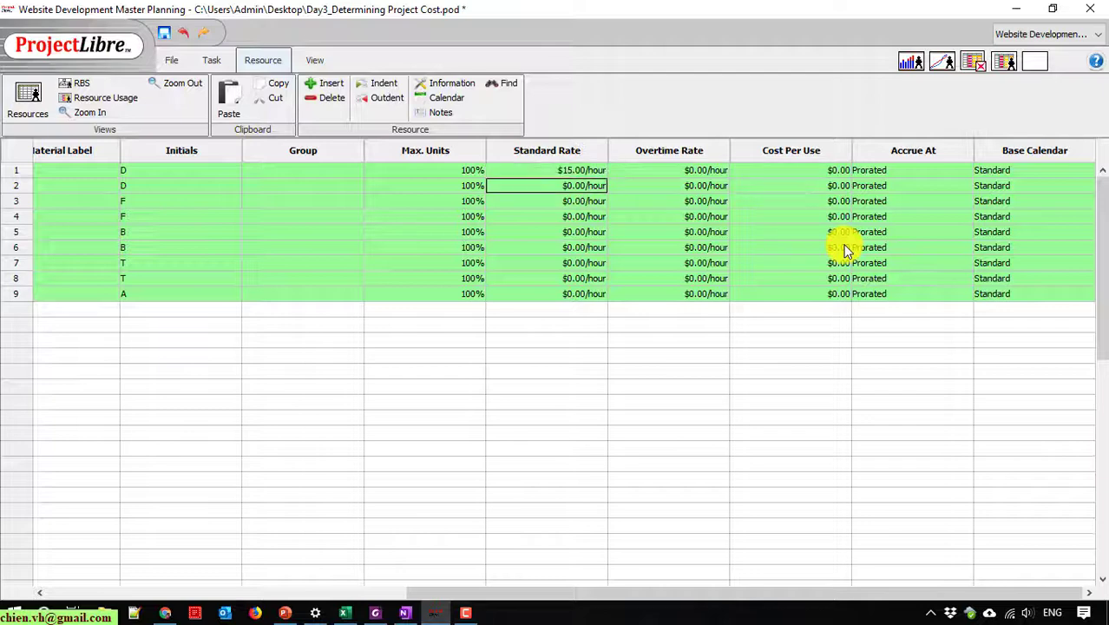
text($)
text(15)
key(Return)
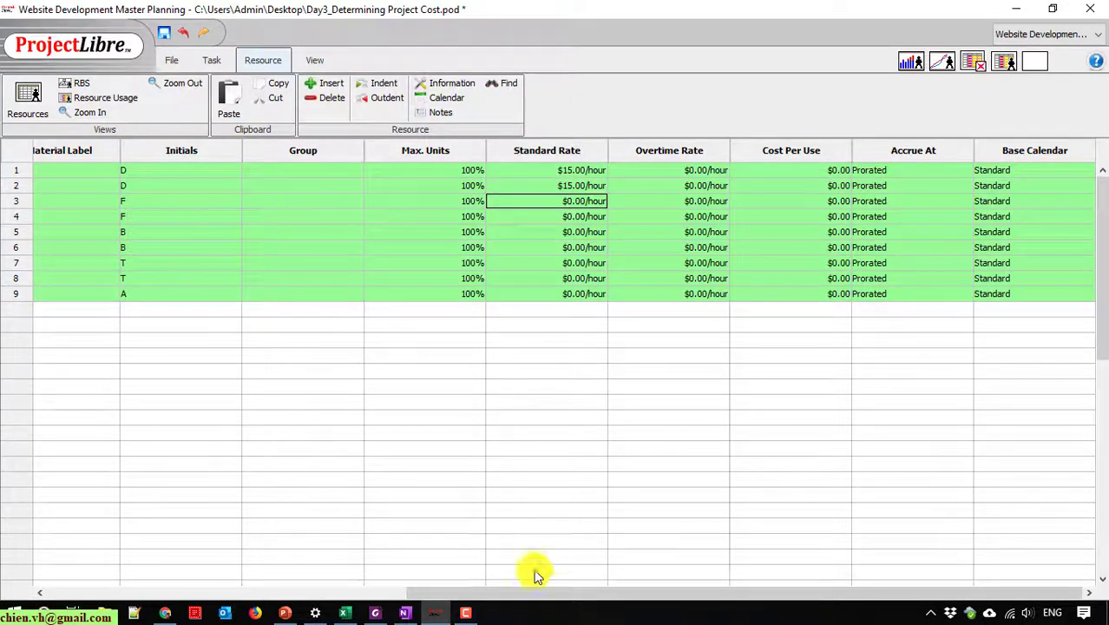
drag(519, 593, 159, 597)
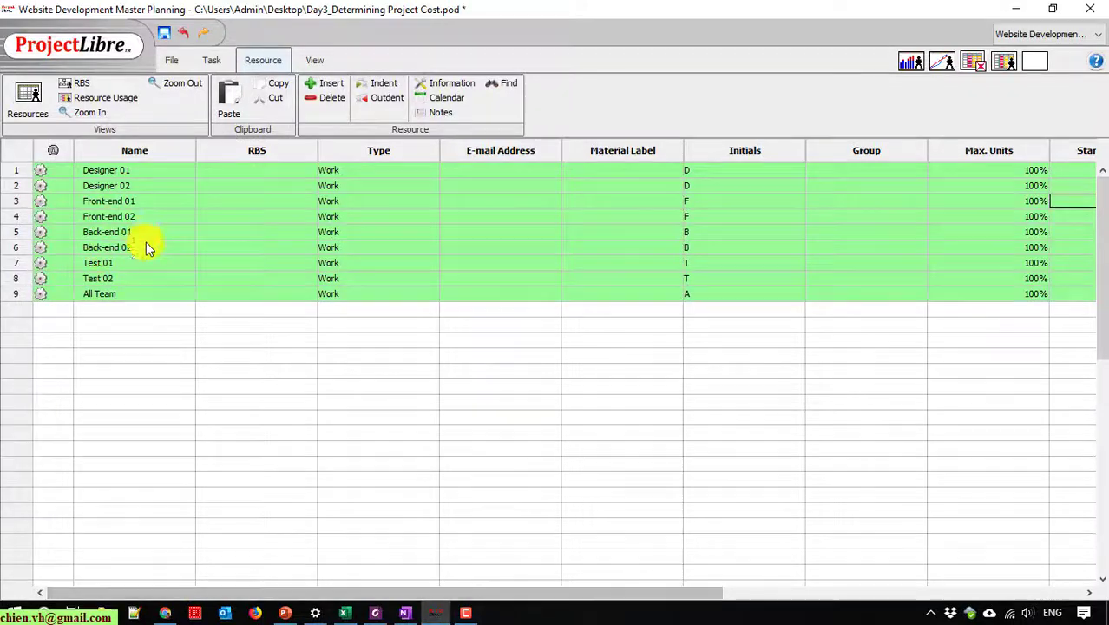
drag(289, 597, 755, 595)
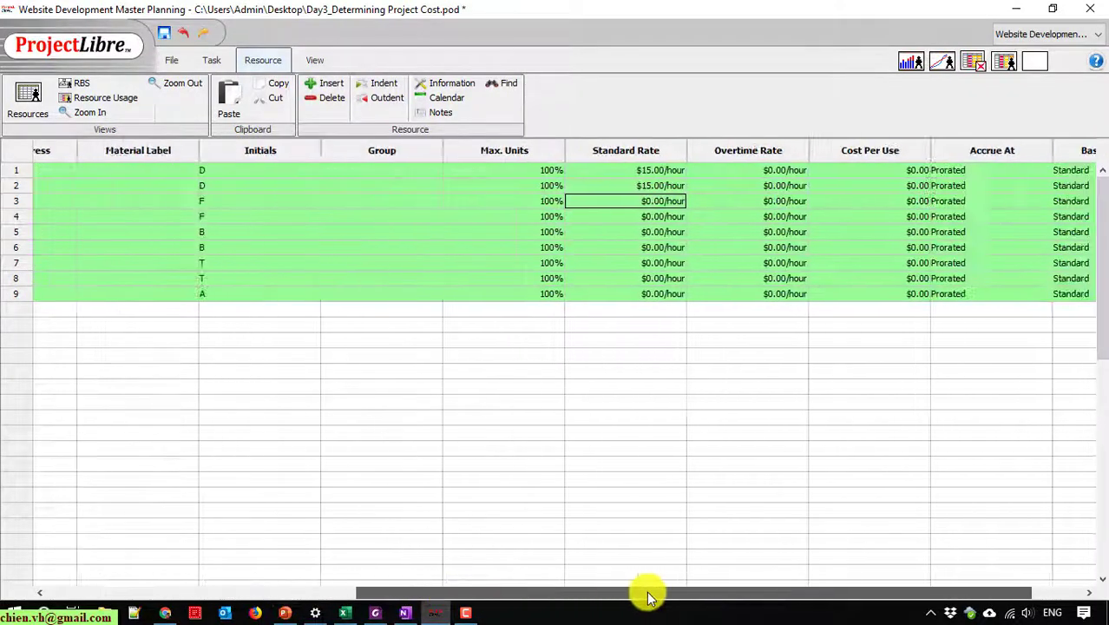
Set Front-end 01 and Front-end 02 standard rates to $20 per hour
double_click(559, 207)
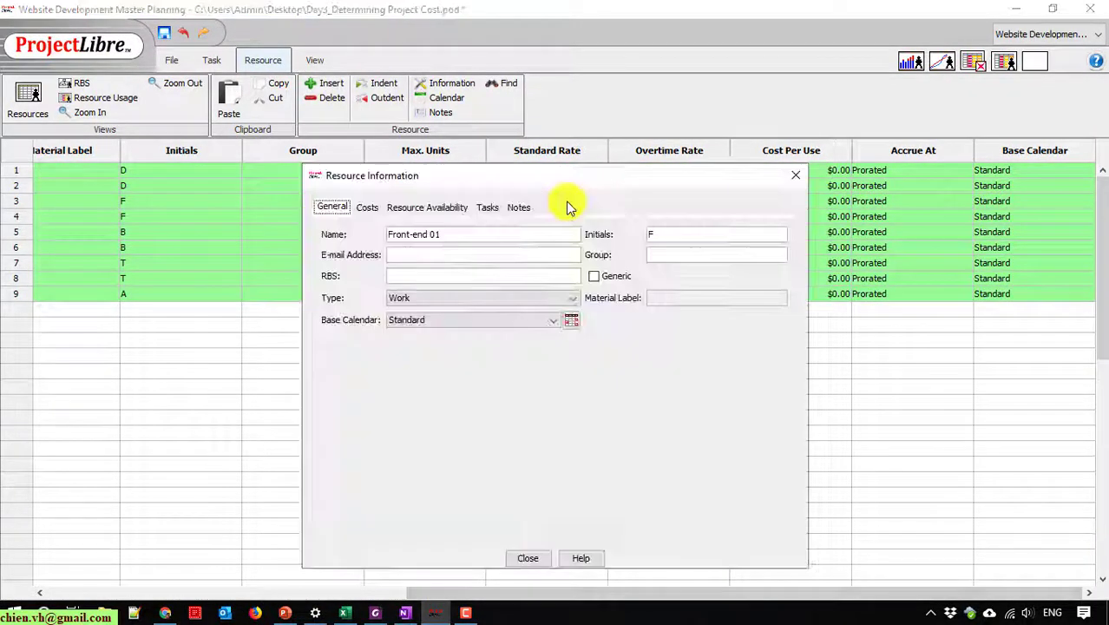
click(794, 172)
double_click(564, 203)
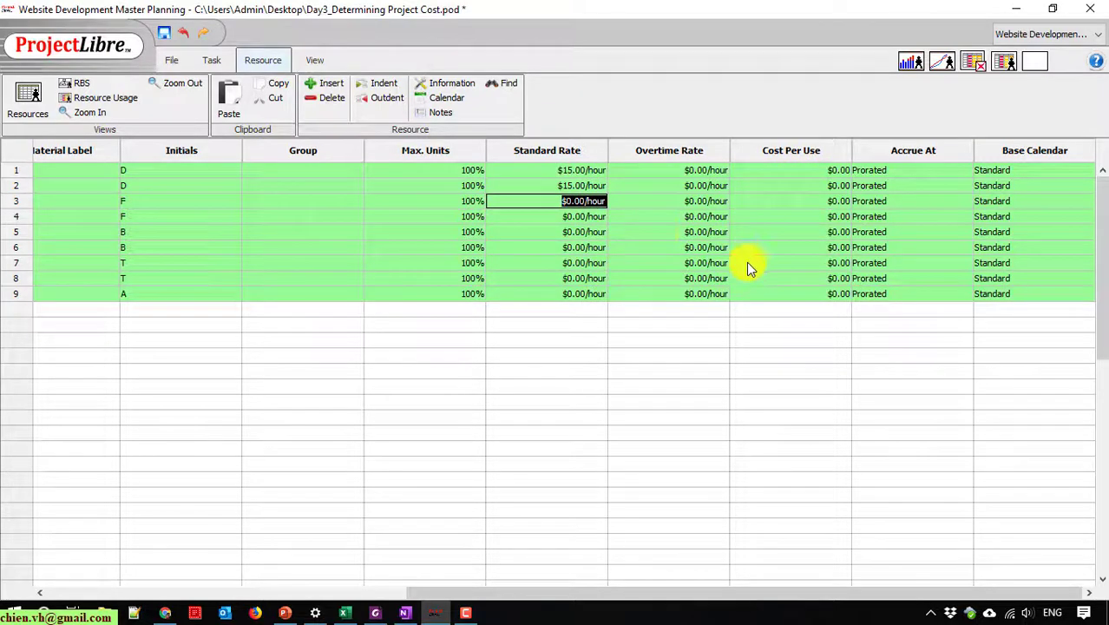
text(20)
key(Return)
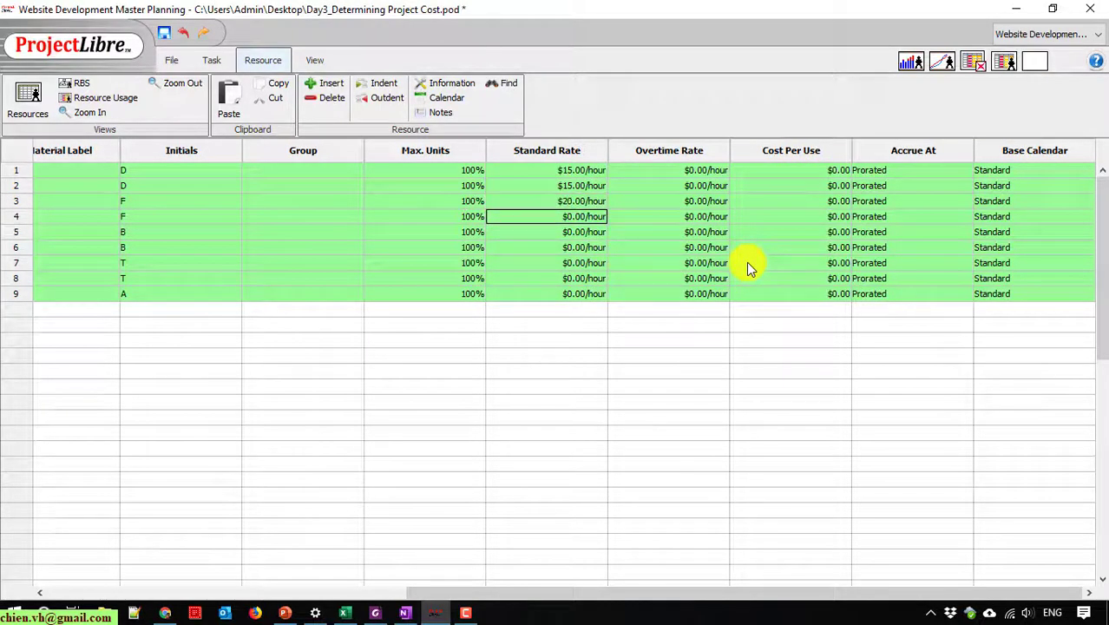
key(BackSpace)
key(BackSpace)
key(BackSpace)
key(BackSpace)
key(BackSpace)
key(BackSpace)
text(20)
key(Return)
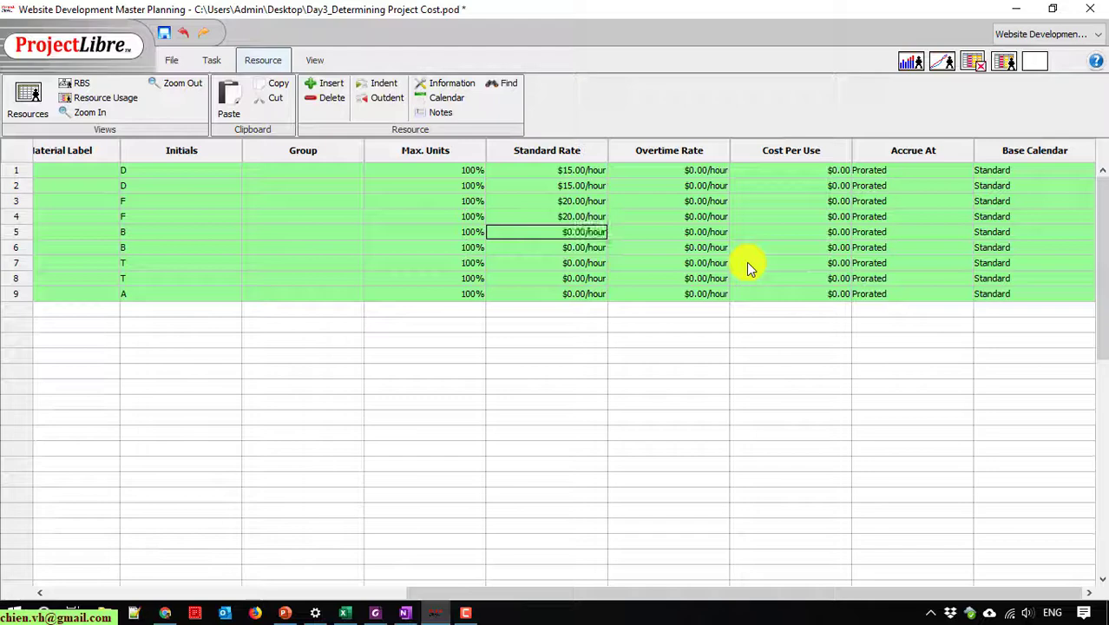
key(BackSpace)
key(BackSpace)
key(BackSpace)
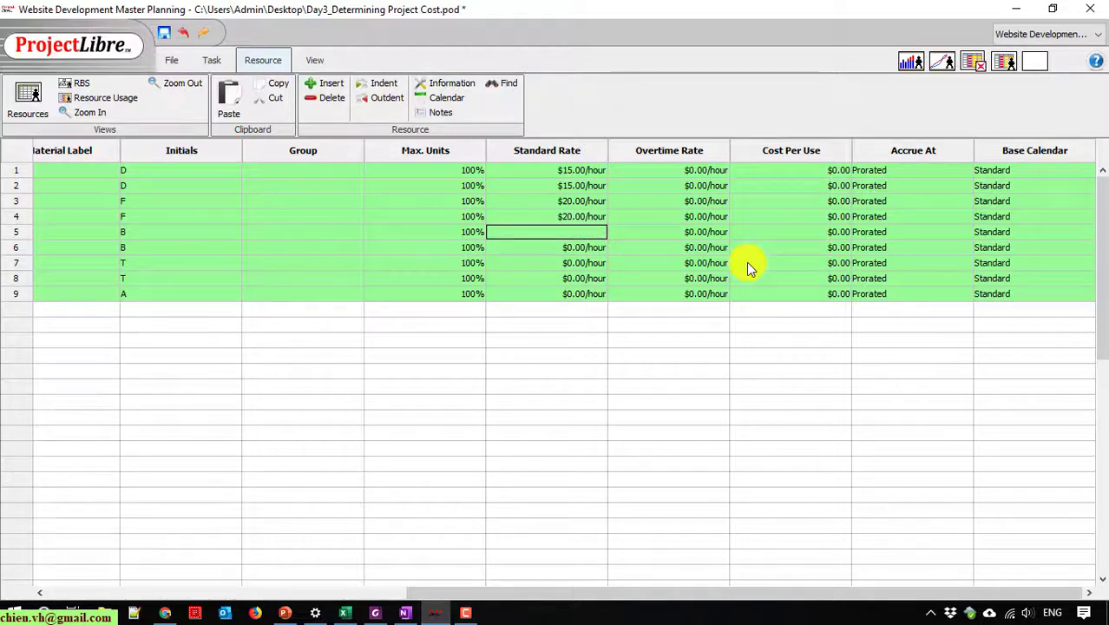
Set Back-end 01 and 02 standard rates to $25 and Test 01 and 02 to $15
text(25)
key(Return)
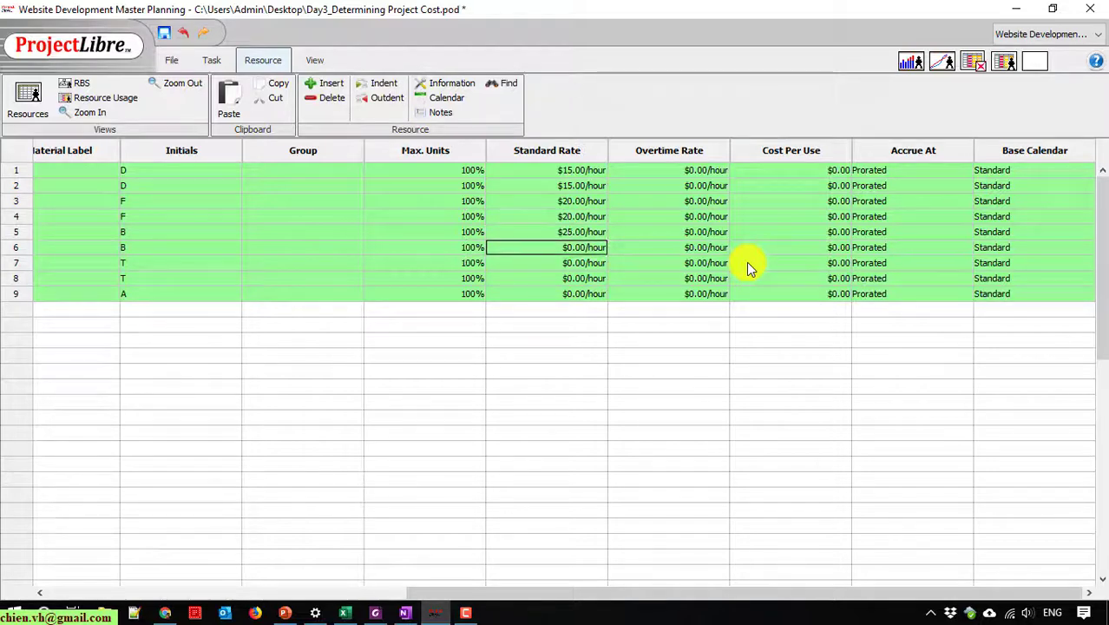
key(BackSpace)
key(BackSpace)
key(BackSpace)
key(BackSpace)
key(BackSpace)
key(BackSpace)
key(BackSpace)
key(BackSpace)
key(BackSpace)
text(25)
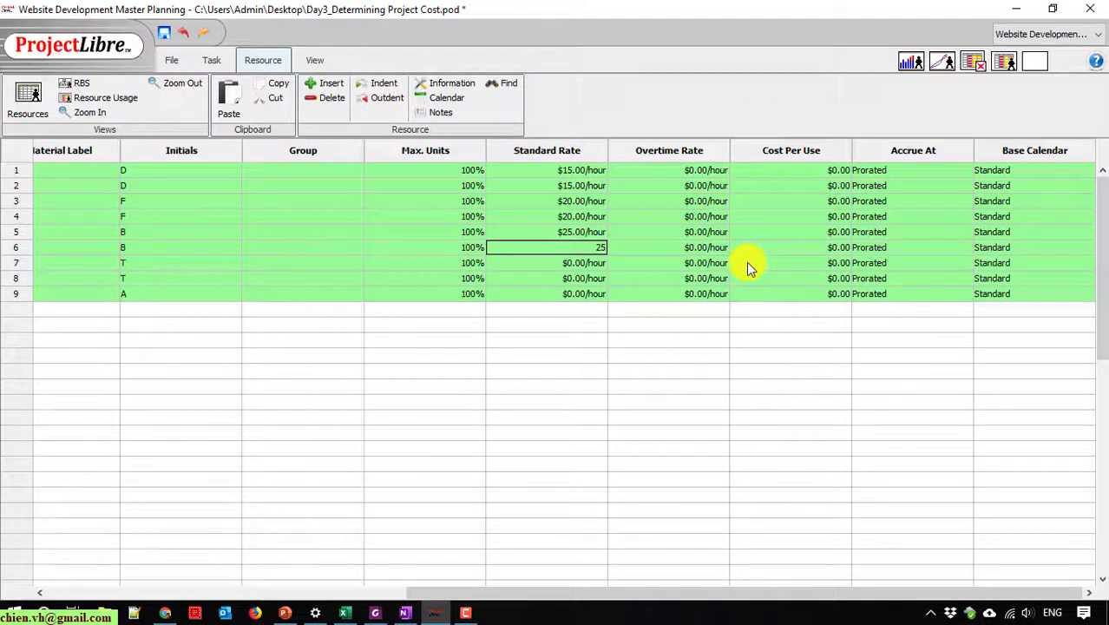
key(Return)
key(BackSpace)
key(BackSpace)
key(BackSpace)
key(BackSpace)
key(BackSpace)
key(BackSpace)
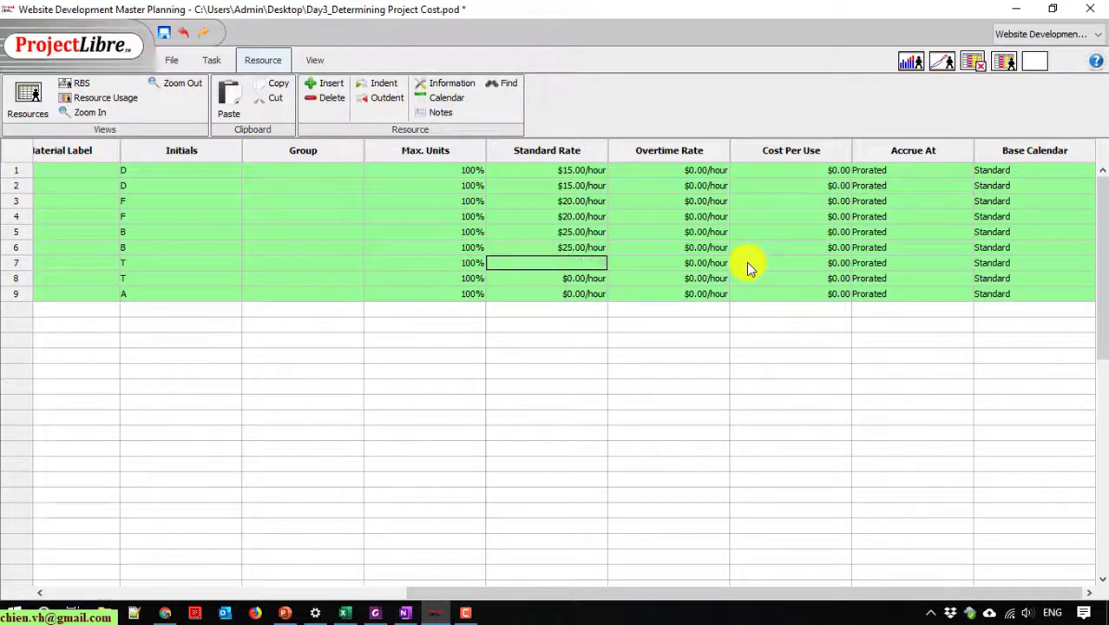
text(15)
key(Return)
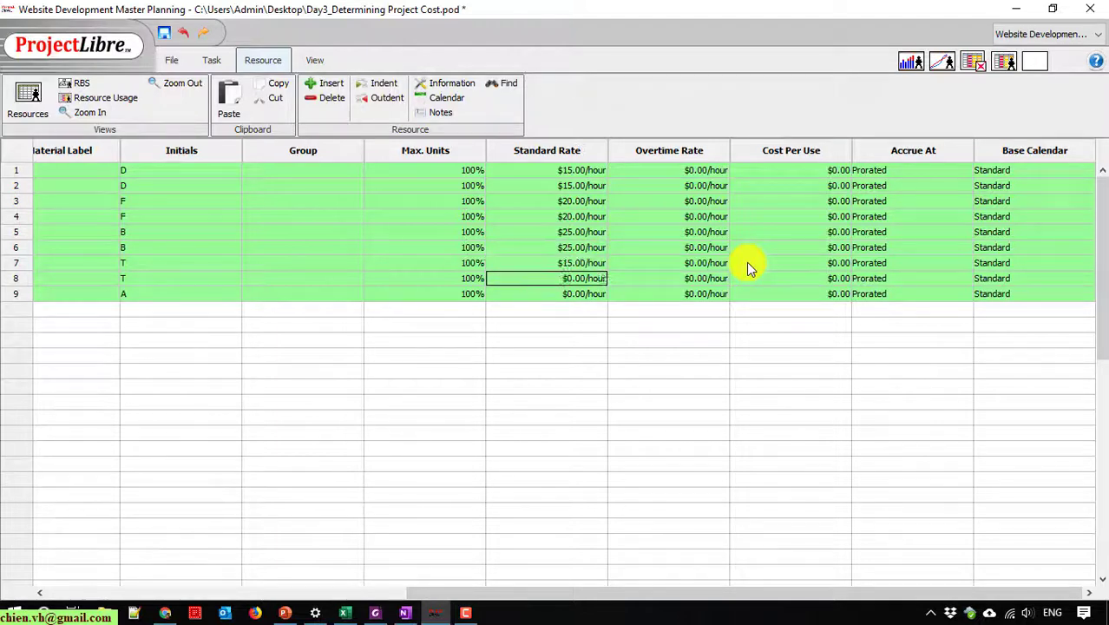
key(BackSpace)
key(BackSpace)
key(BackSpace)
key(BackSpace)
key(BackSpace)
key(BackSpace)
key(BackSpace)
key(BackSpace)
key(BackSpace)
text(15)
key(Return)
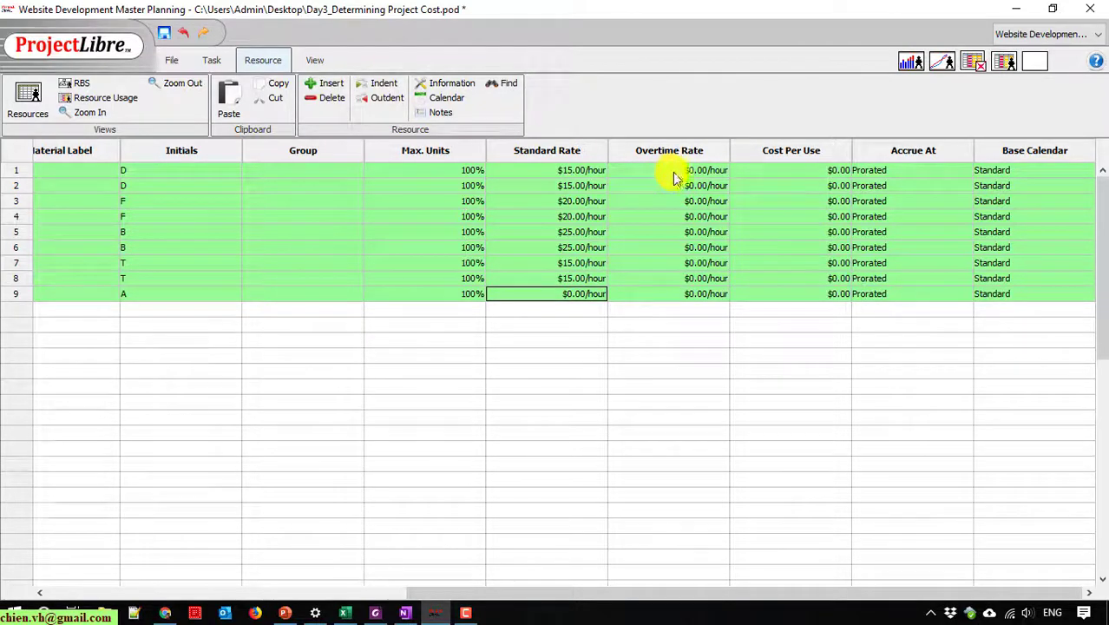
Set both designers' overtime rates to $30 per hour
double_click(680, 170)
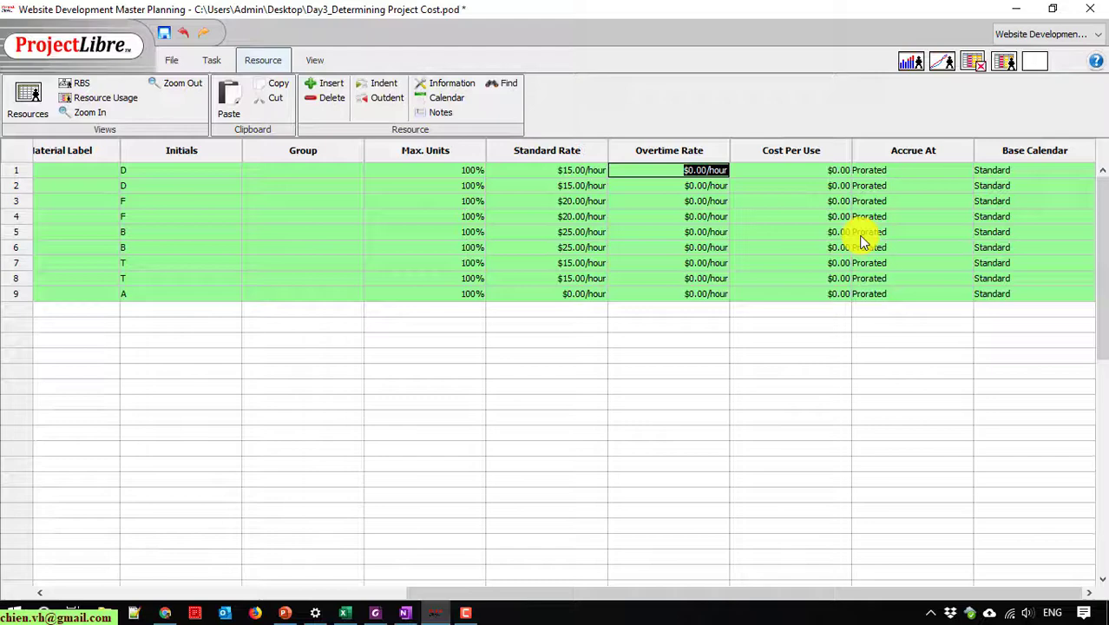
key(BackSpace)
text(30)
key(Return)
key(BackSpace)
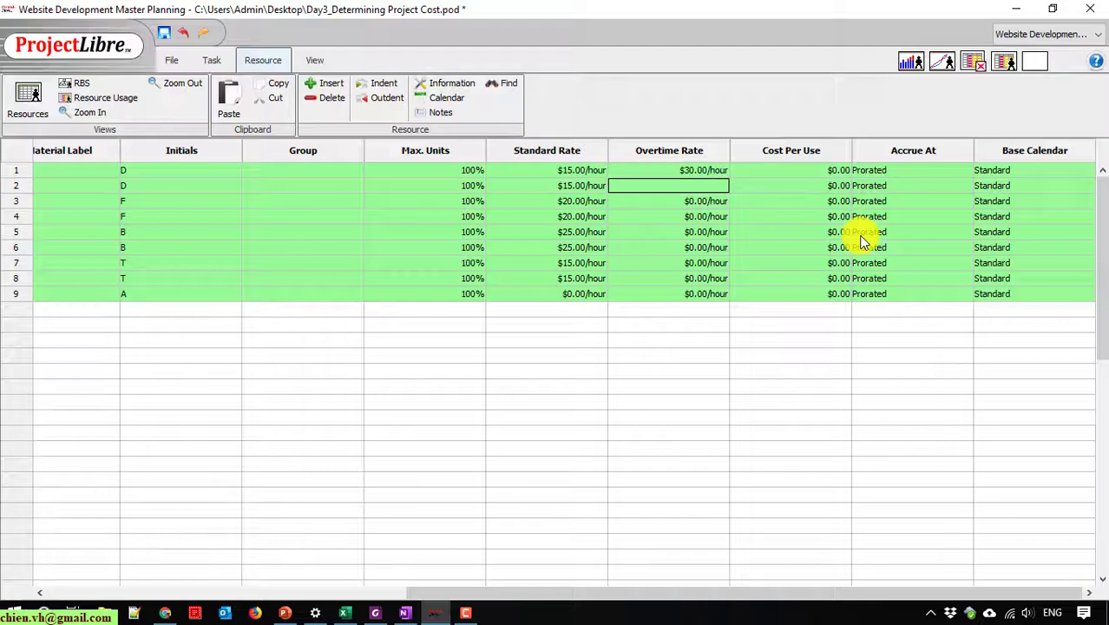
text(30)
key(Return)
Enter $40 per hour overtime rates for the front-end resources in rows 3–4
key(BackSpace)
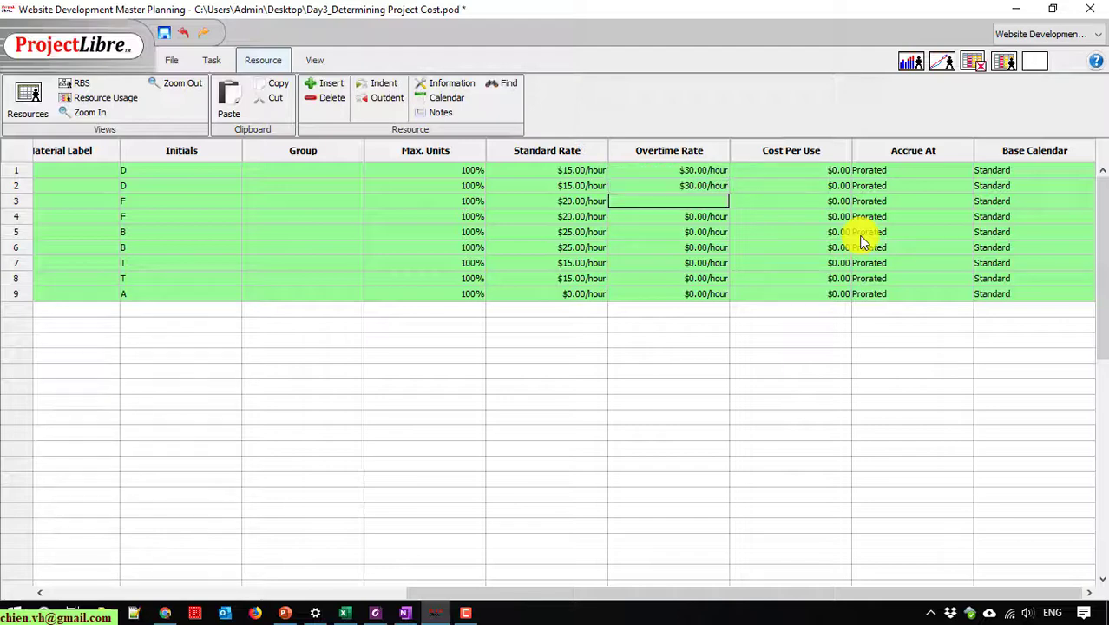
text(40)
key(Return)
key(BackSpace)
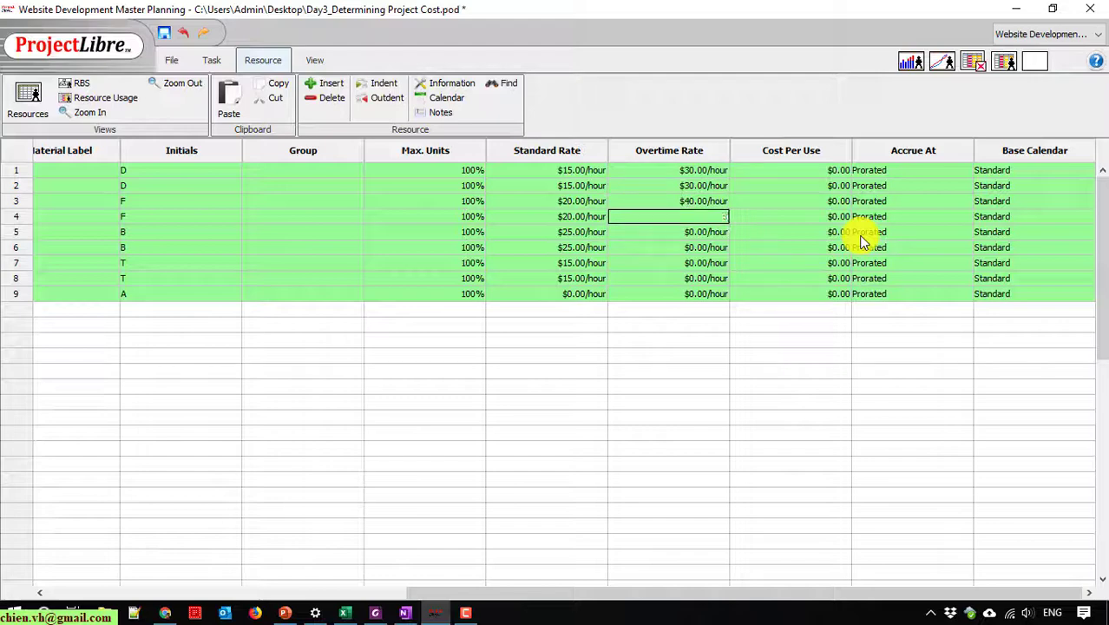
text(40)
key(Return)
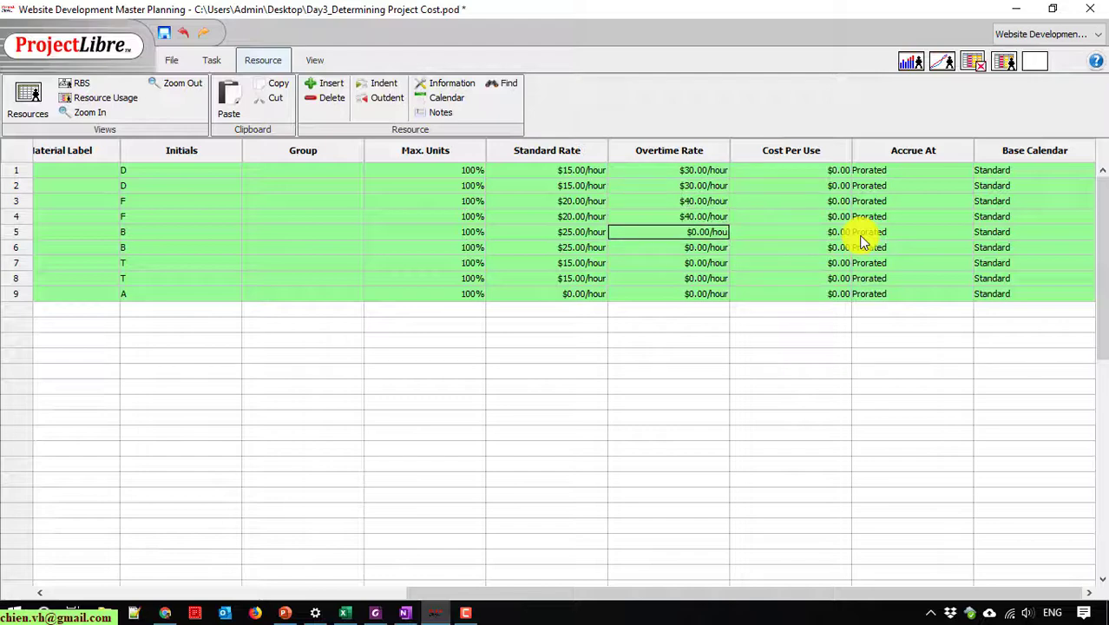
key(BackSpace)
text(40)
key(Return)
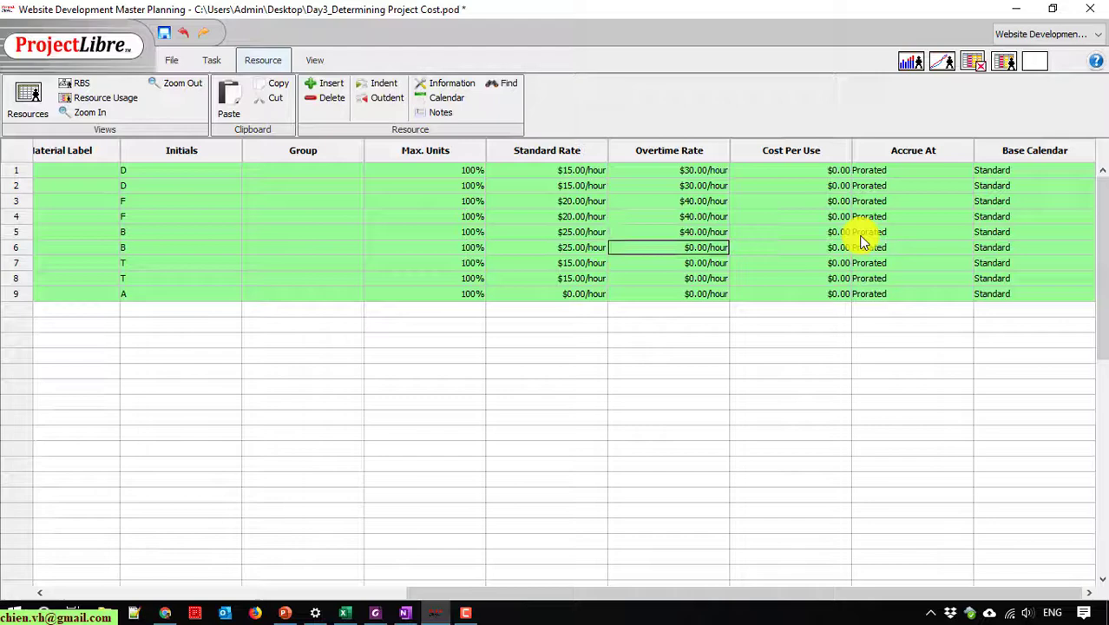
Enter row 6's $50 and row 7's $30 overtime rates, dismissing the invalid-rate error
key(BackSpace)
text(0)
key(Return)
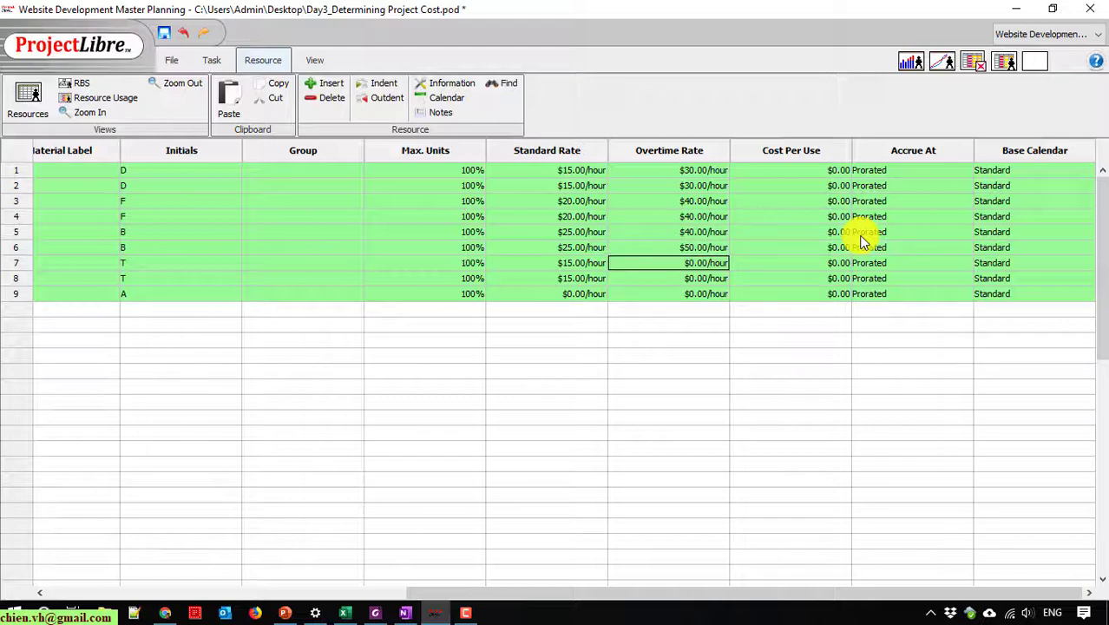
key(BackSpace)
key(Return)
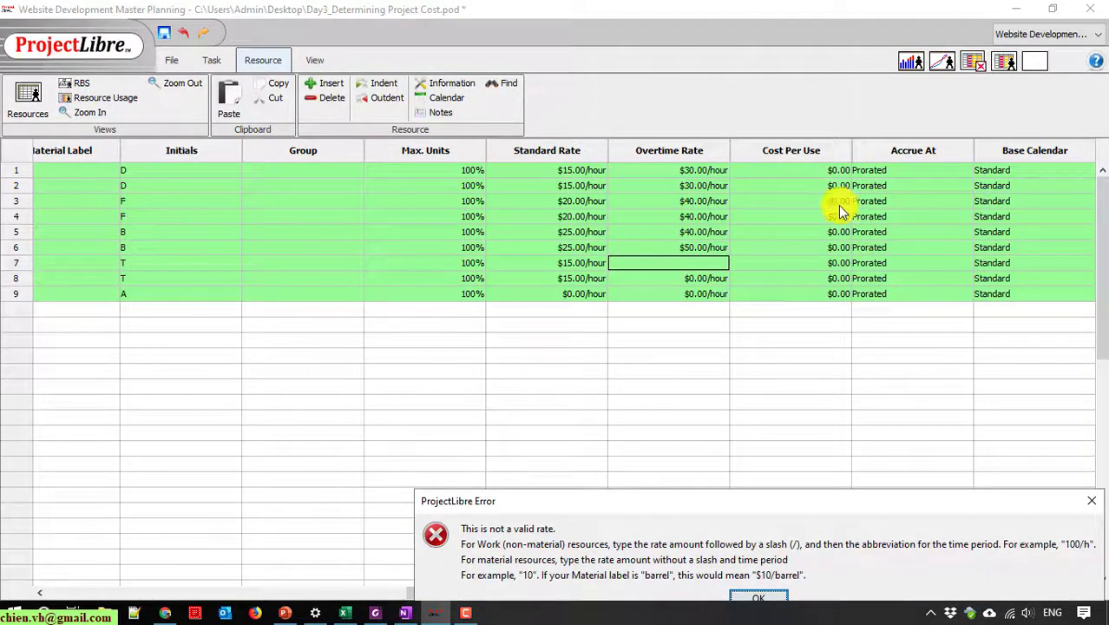
click(758, 597)
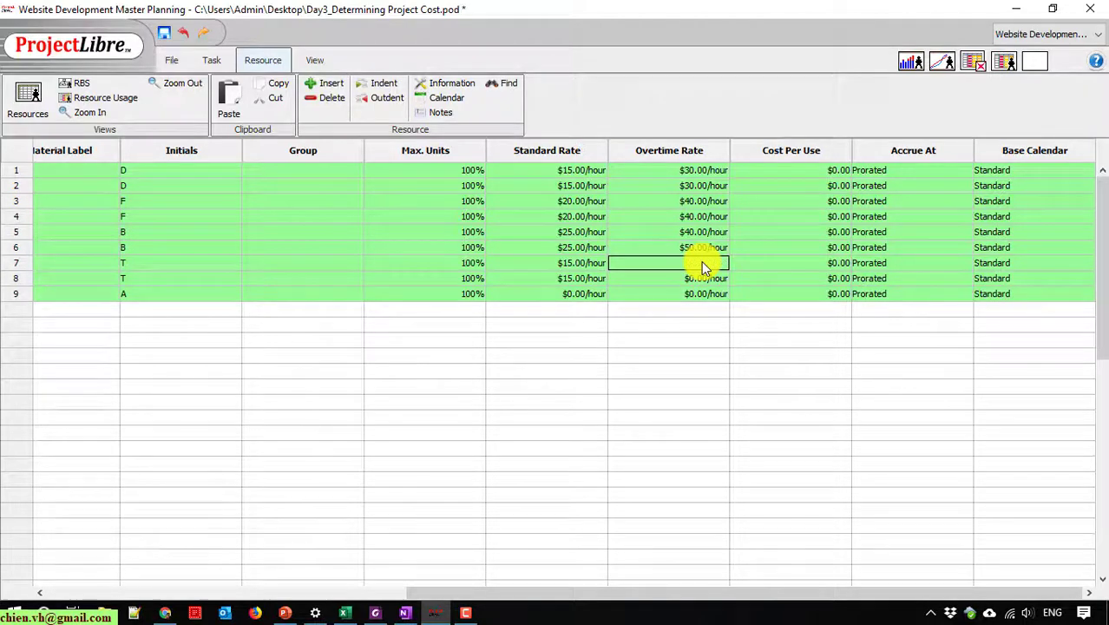
text(30)
key(Return)
Correct row 5's overtime rate to $50 and set row 8's to $30
key(Up)
key(Up)
key(Up)
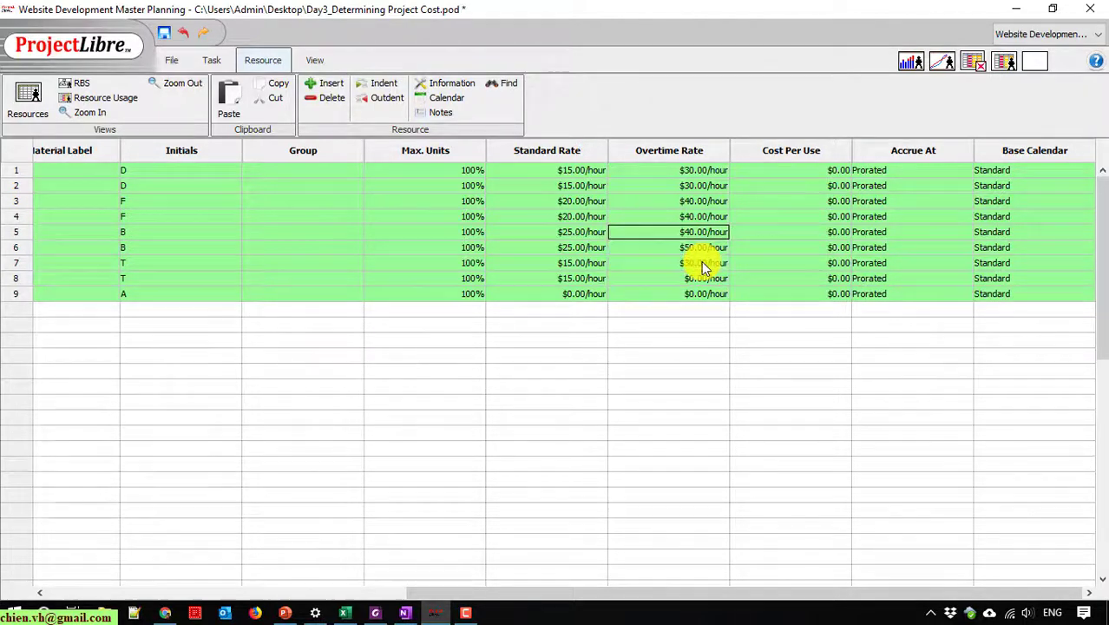
text(50)
key(Return)
key(Down)
key(Down)
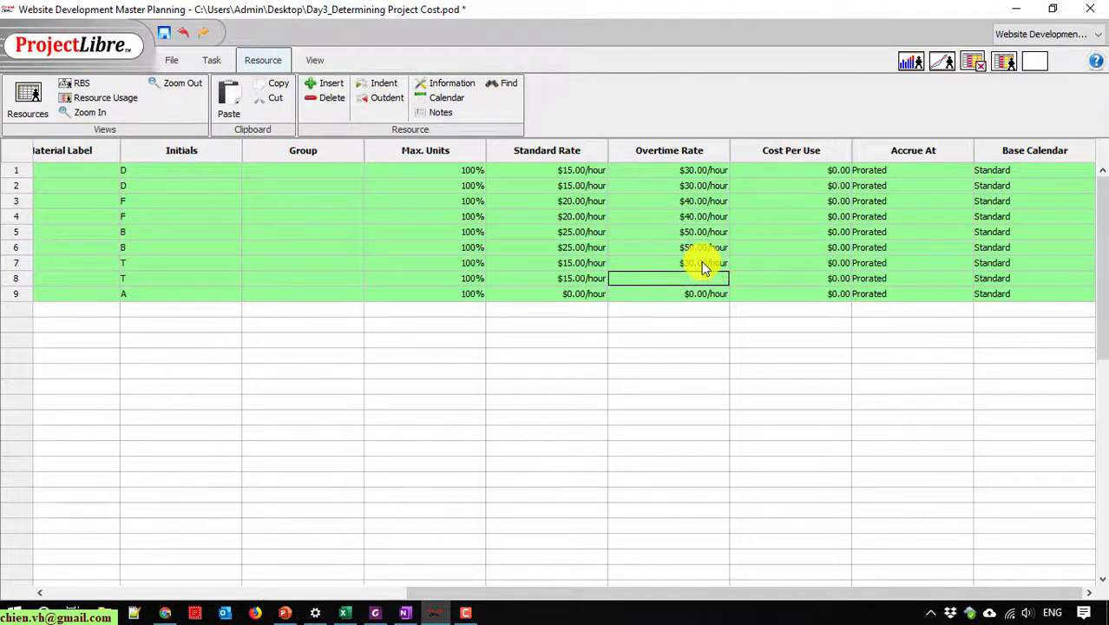
text(0)
key(Return)
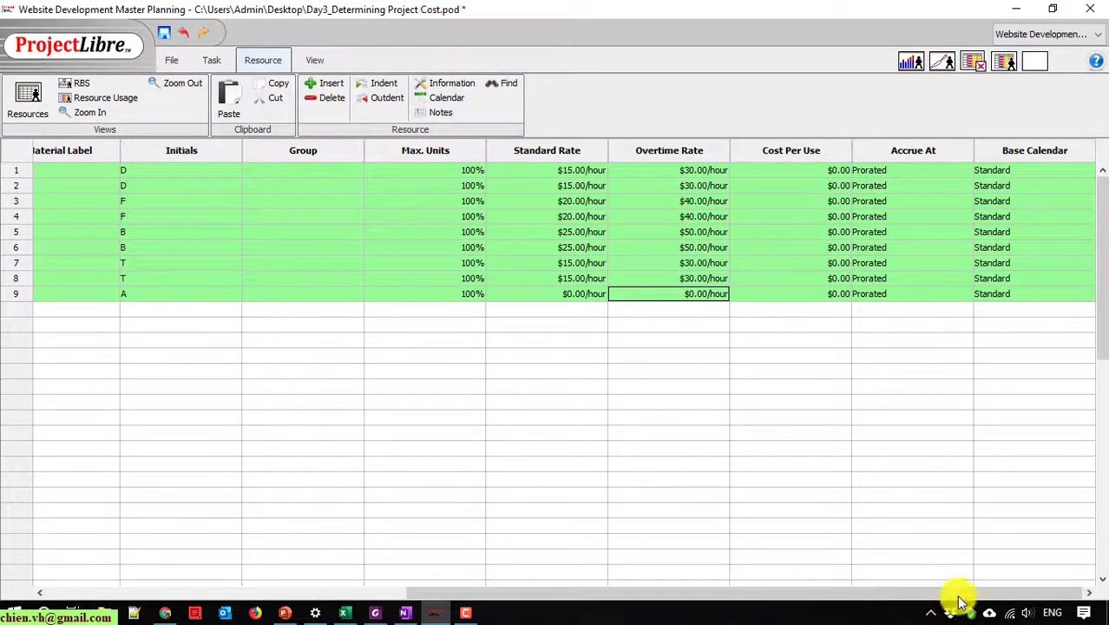
drag(942, 595, 421, 590)
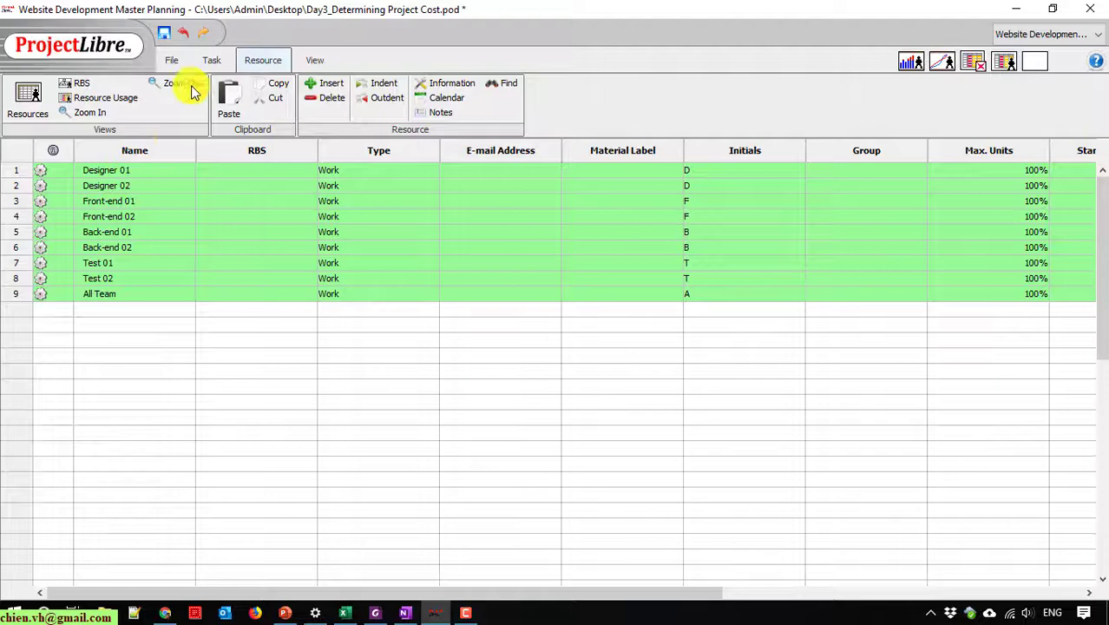
Switch to the Gantt chart view and widen its task table
click(211, 60)
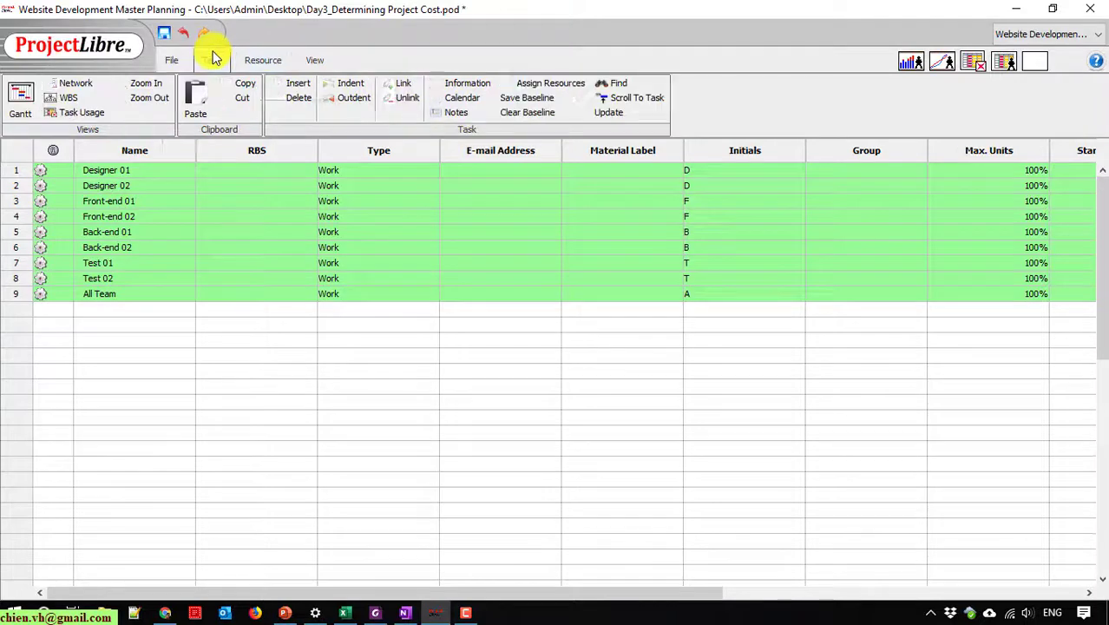
click(21, 95)
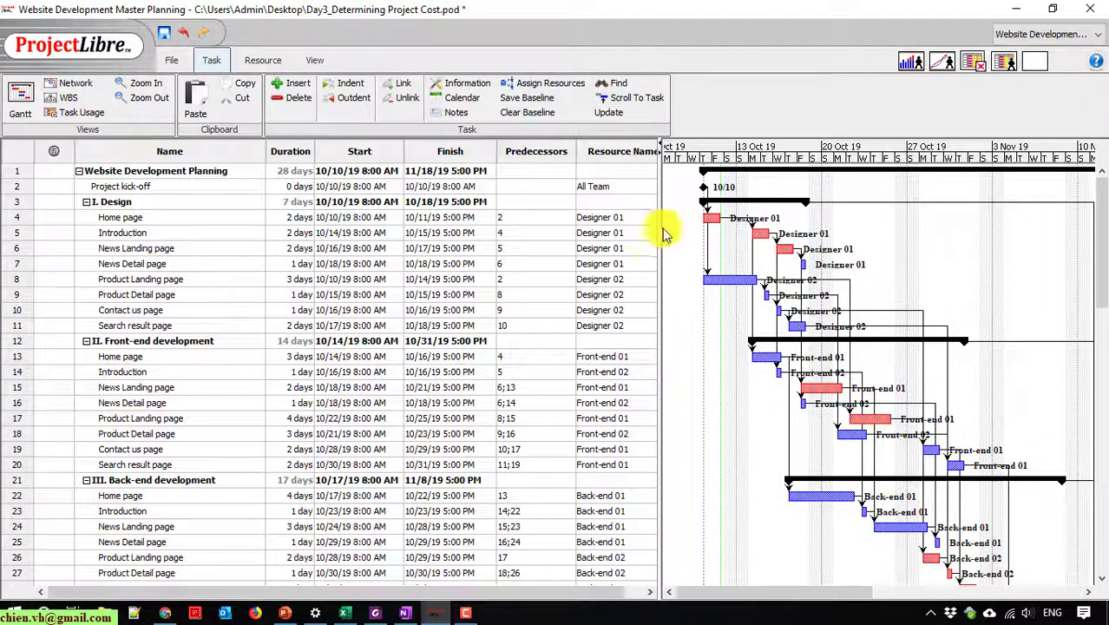
drag(659, 224, 672, 227)
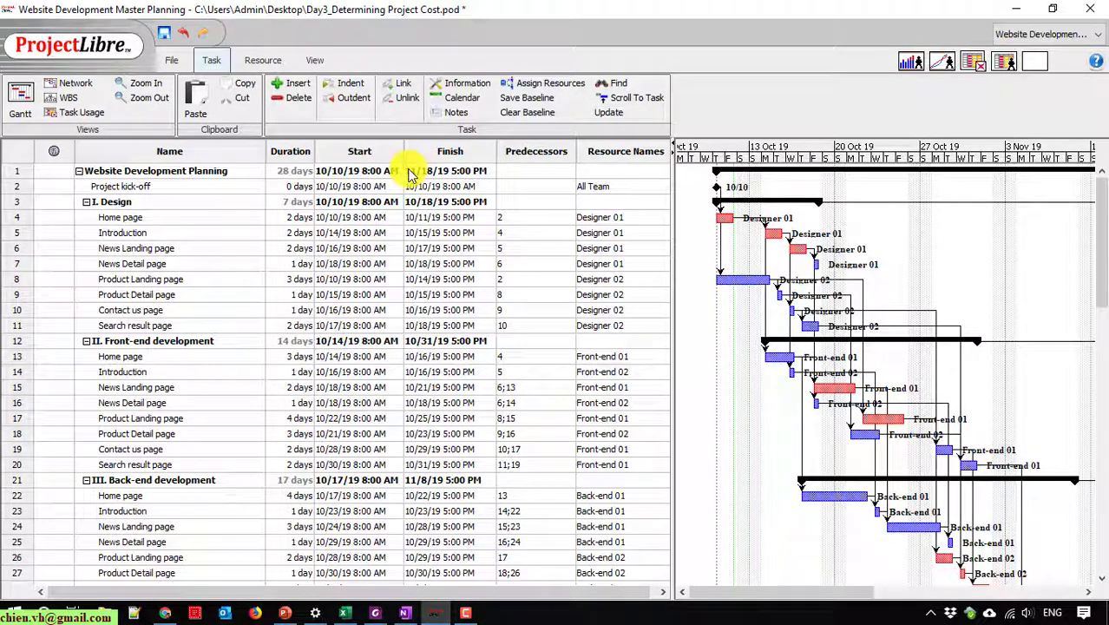
click(359, 151)
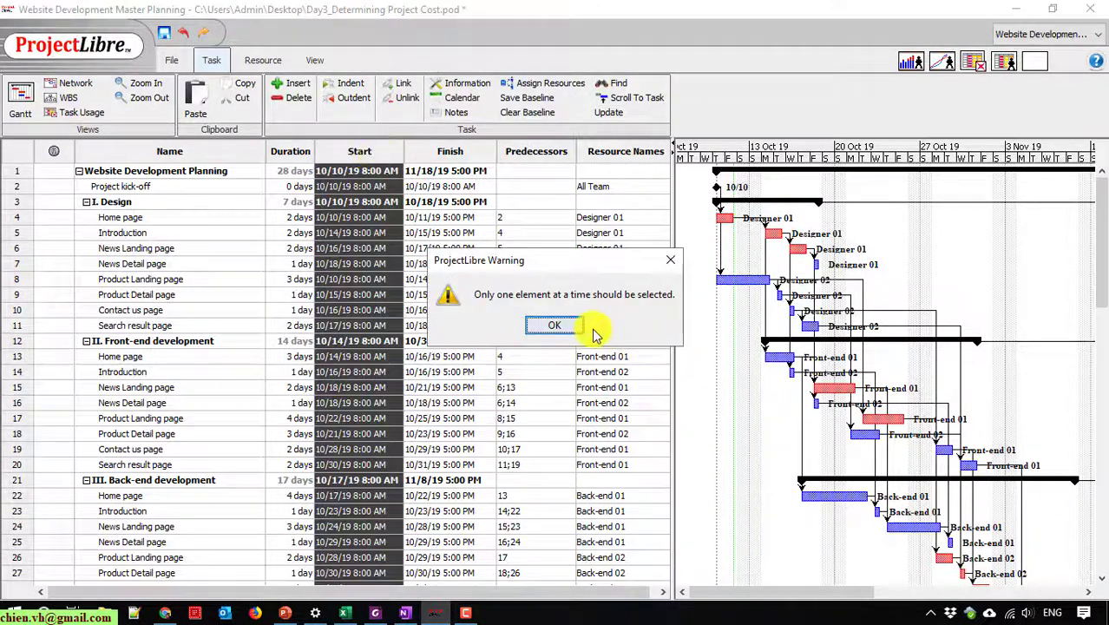
click(520, 323)
Insert a Cost column before the Start column in the Gantt task table
right_click(347, 170)
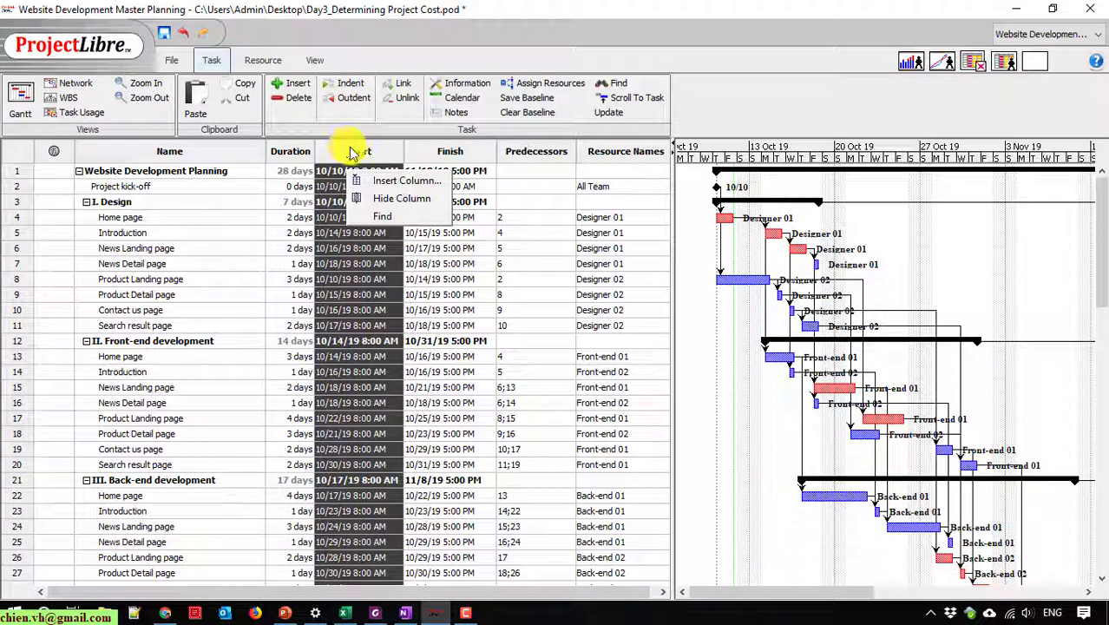
click(405, 180)
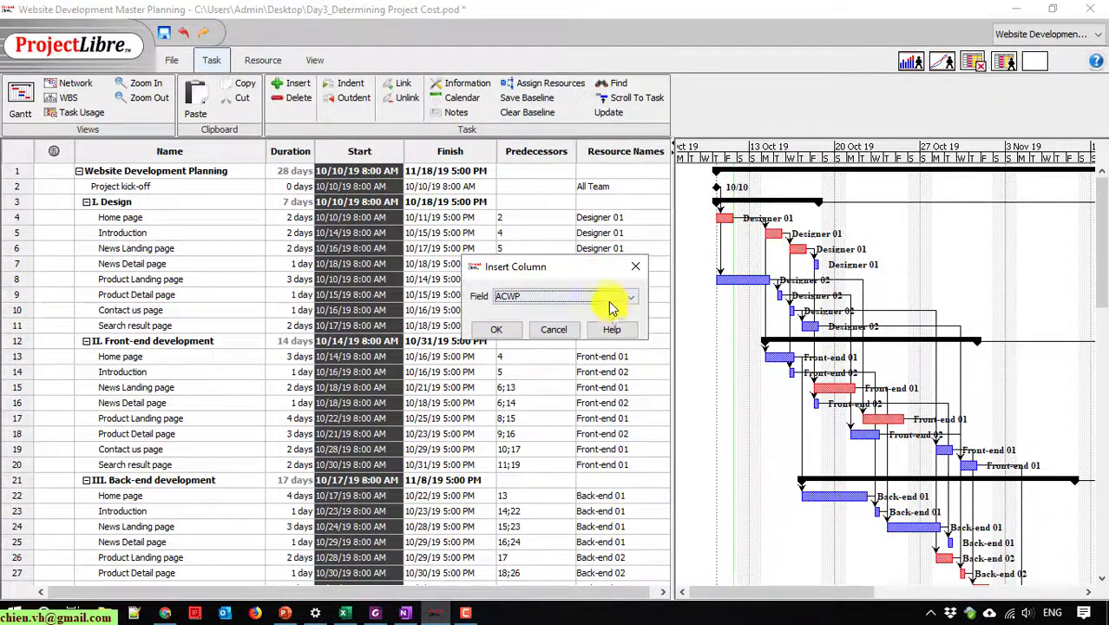
click(610, 298)
scroll(521, 351, down, 2)
scroll(521, 351, down, 3)
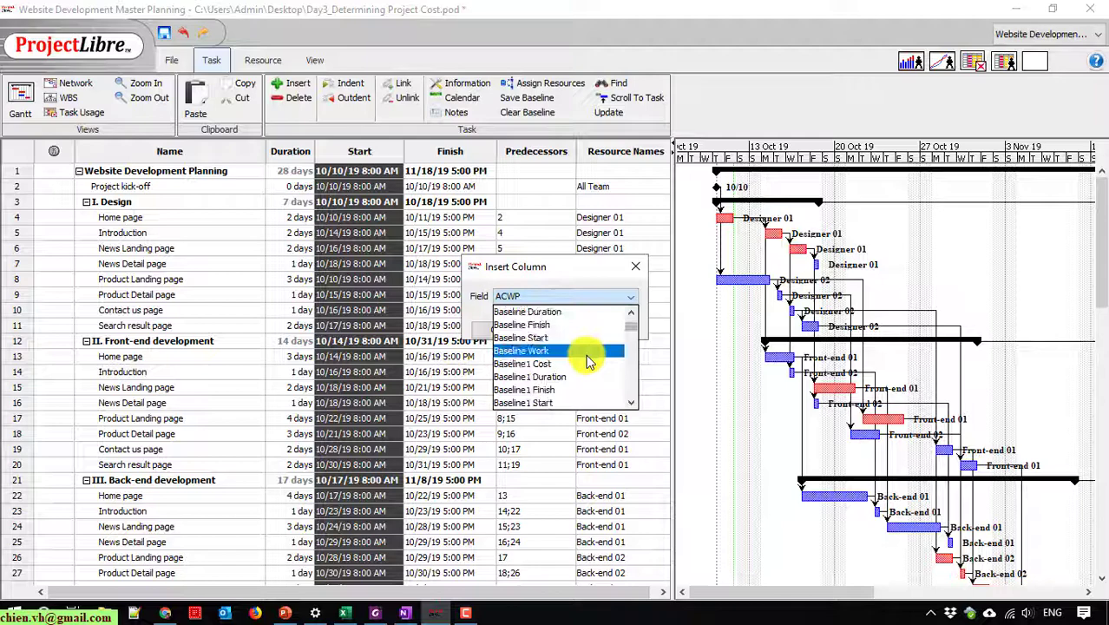
scroll(588, 360, down, 3)
scroll(588, 360, down, 3)
scroll(588, 360, down, 3)
scroll(588, 360, down, 3)
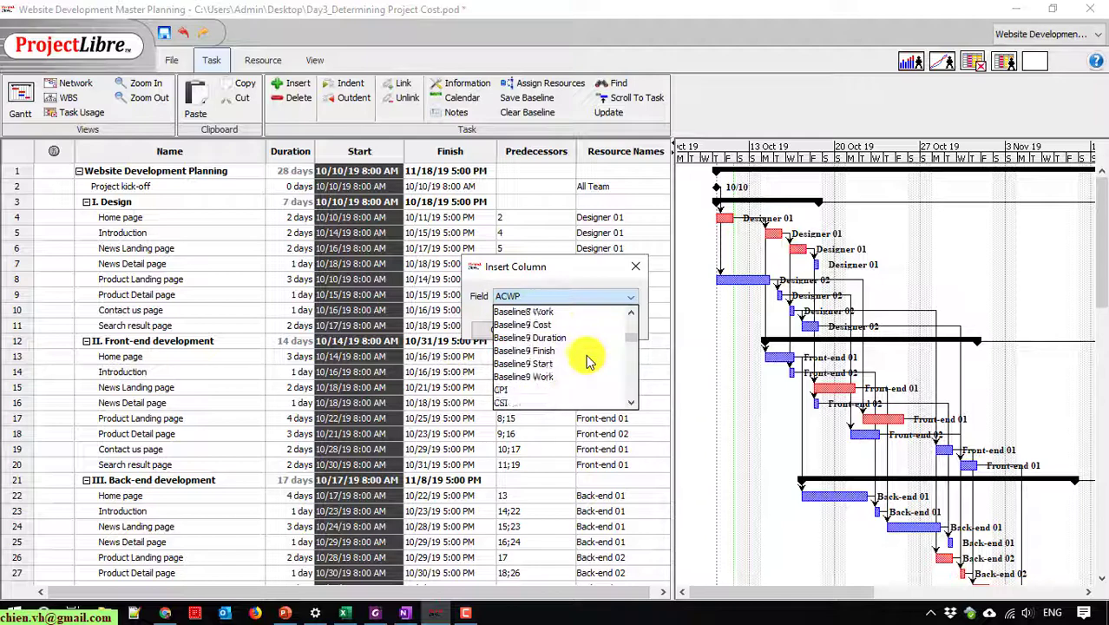
scroll(588, 360, down, 3)
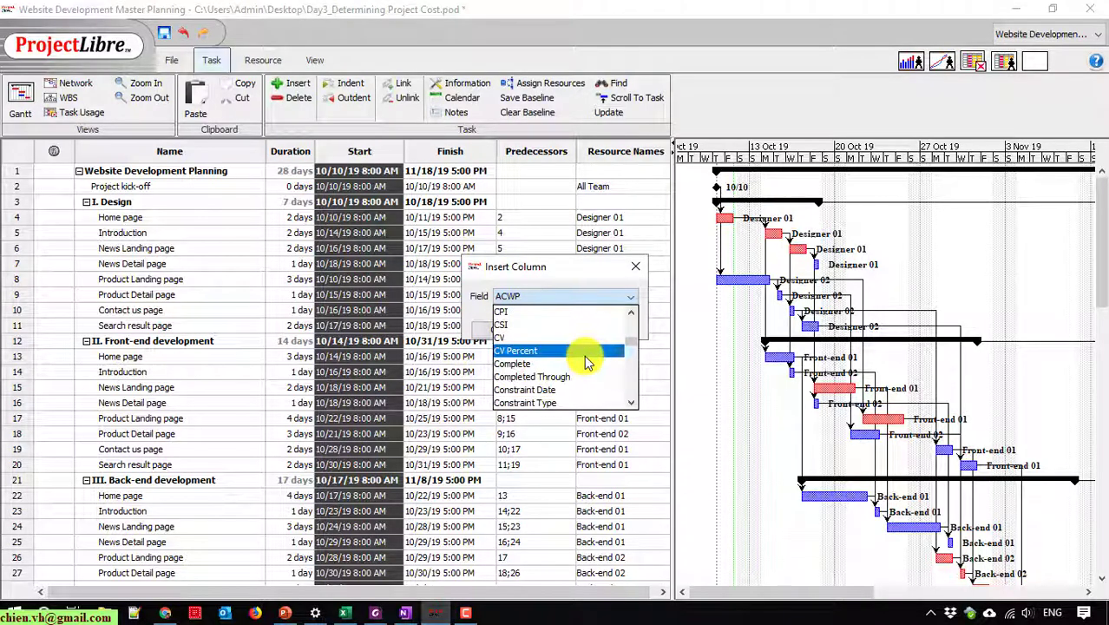
scroll(586, 363, up, 1)
scroll(586, 363, up, 1)
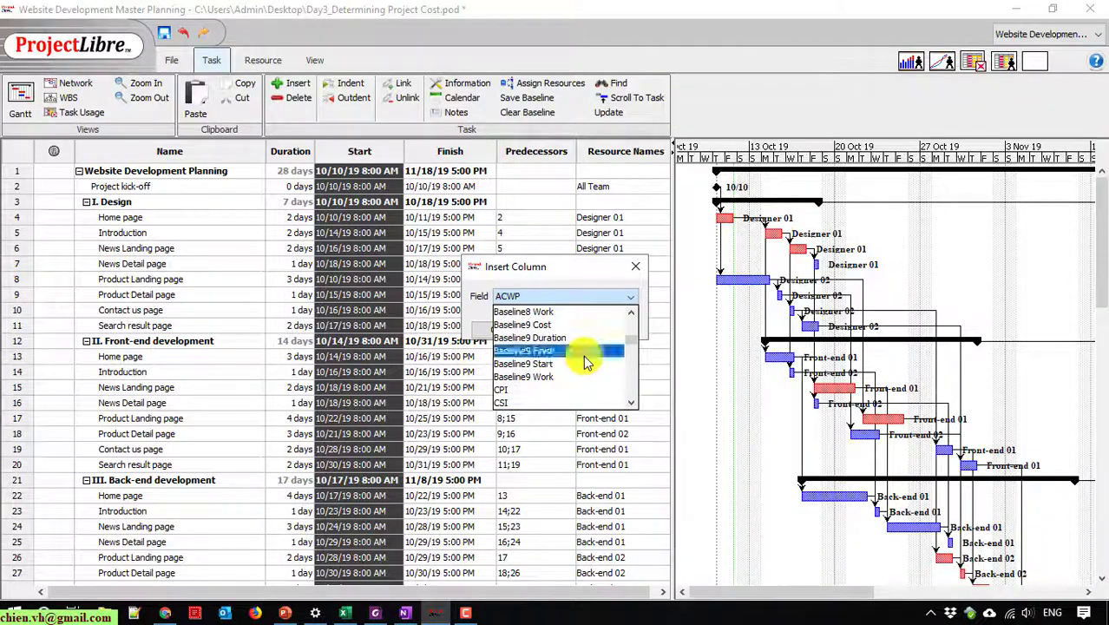
scroll(586, 363, down, 3)
click(572, 372)
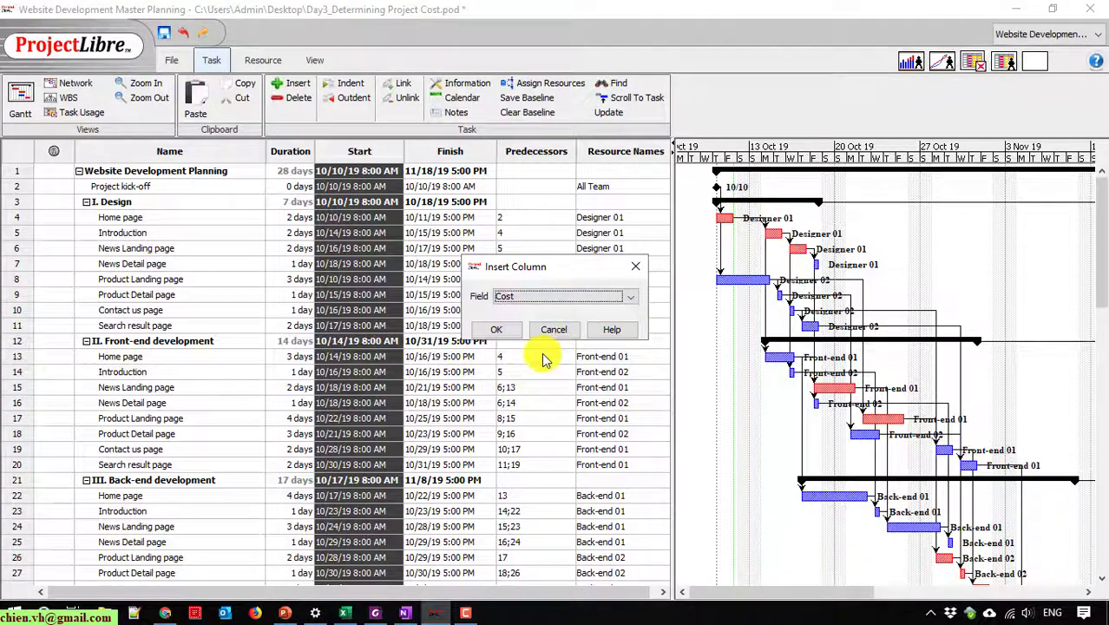
click(492, 333)
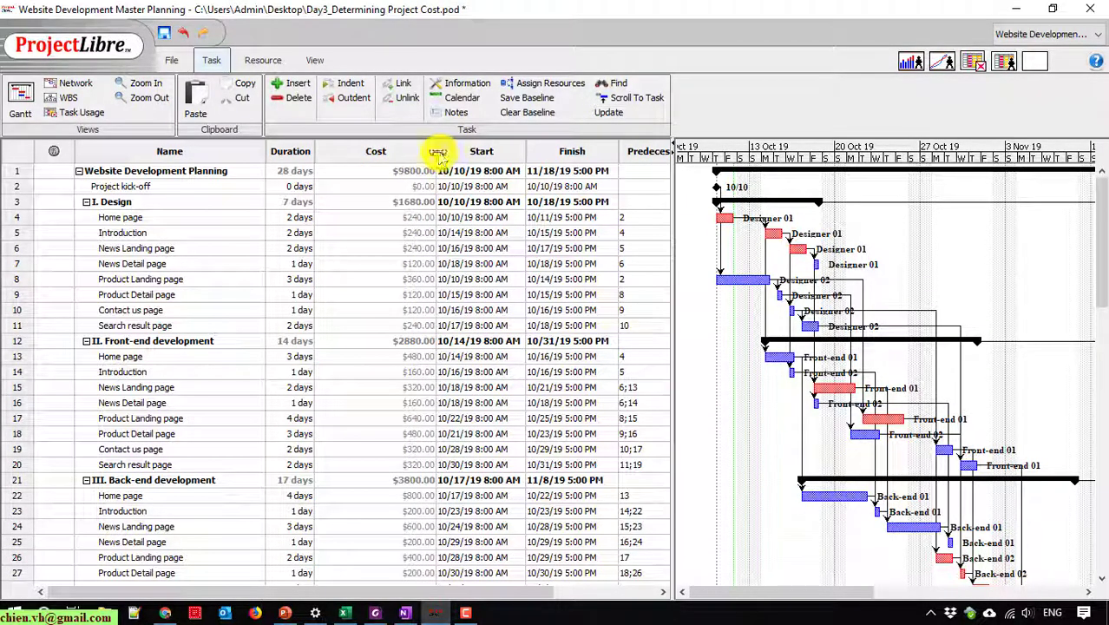
Narrow the Cost column and drag the splitter right to reveal the full Resource Names column
drag(437, 152, 376, 151)
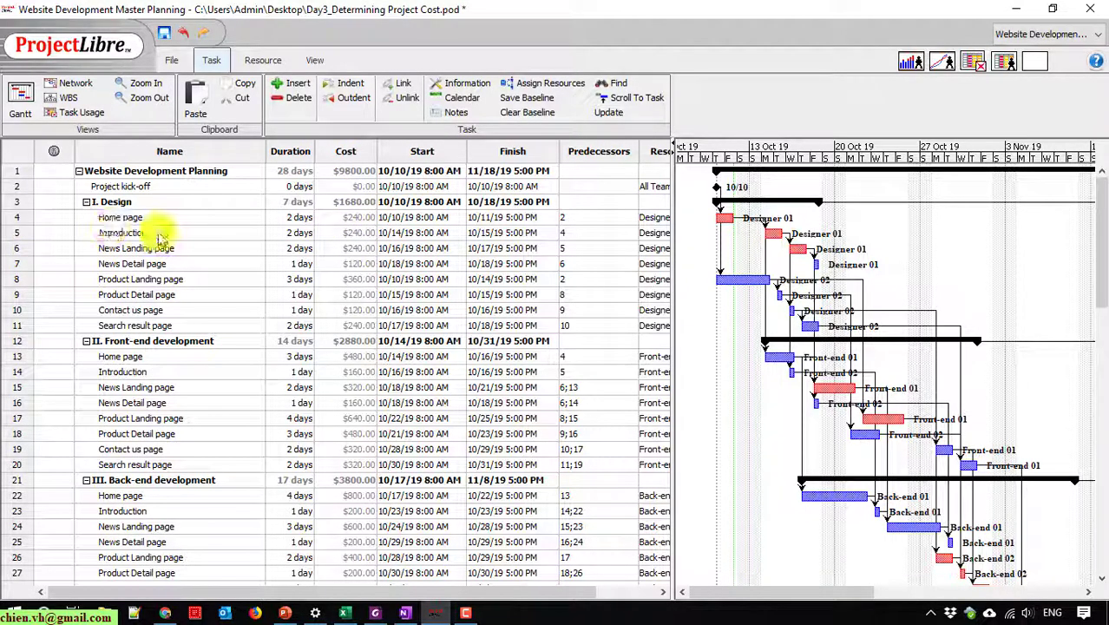
drag(674, 171, 794, 174)
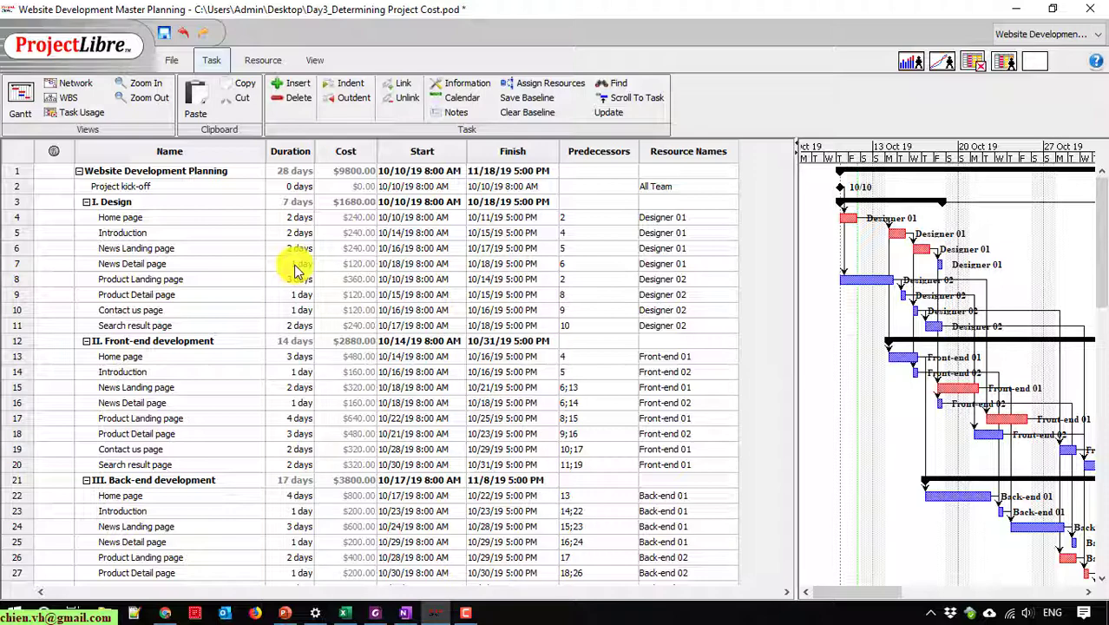
click(248, 61)
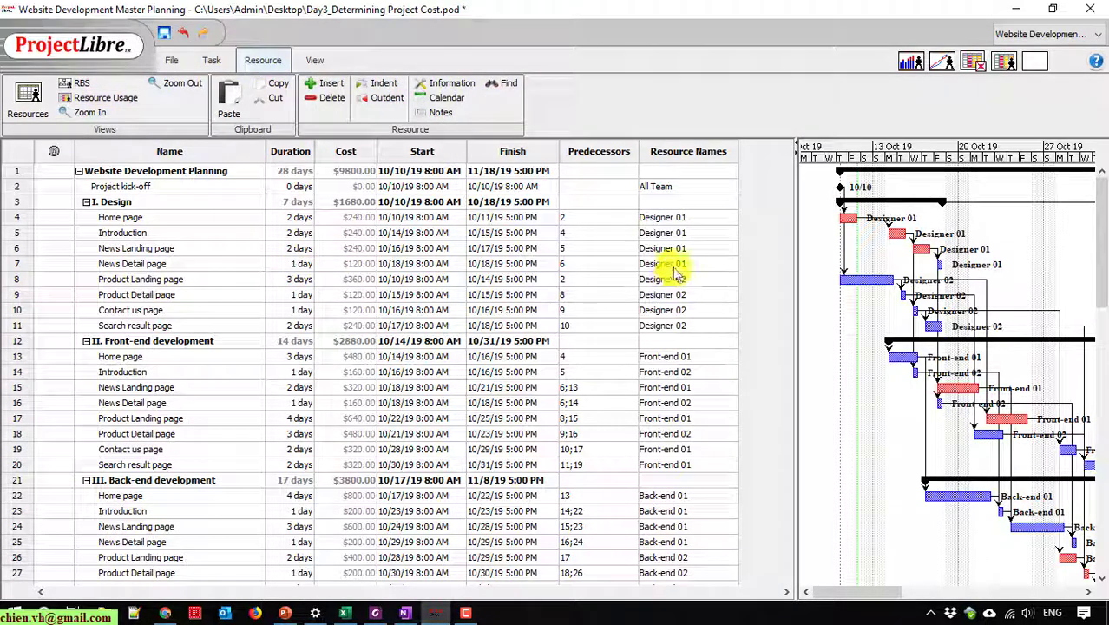
click(28, 97)
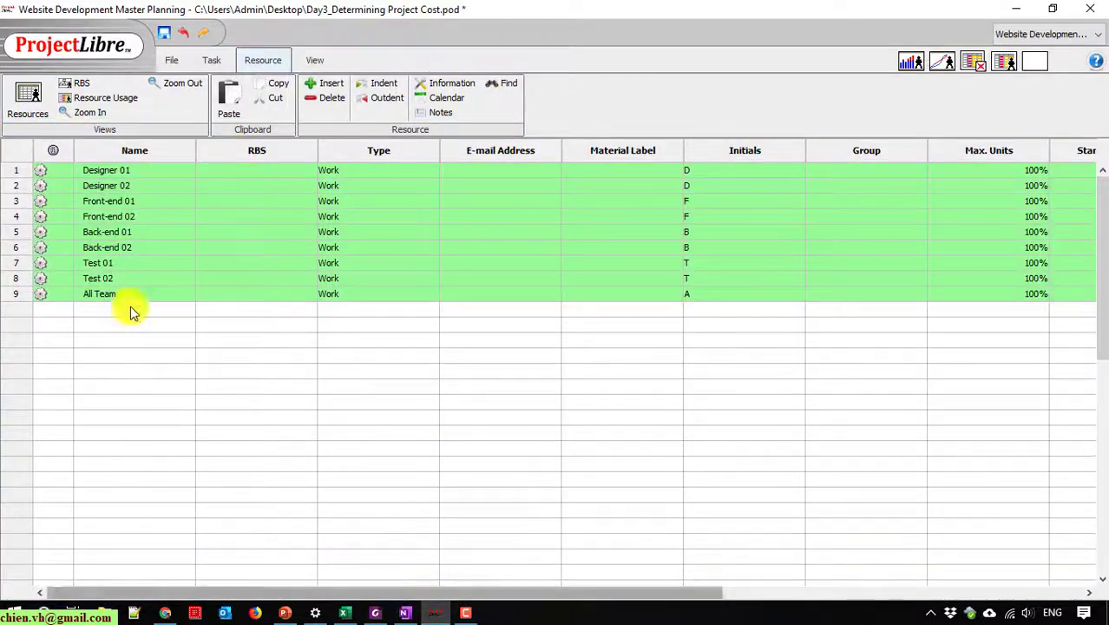
click(108, 171)
drag(280, 593, 568, 597)
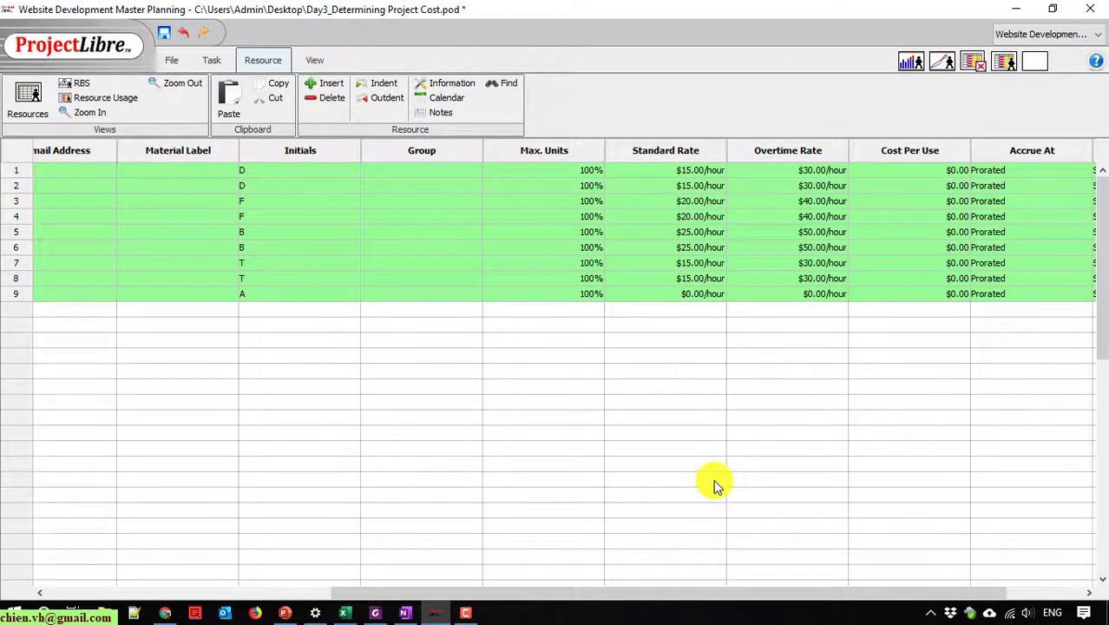
drag(718, 597, 730, 595)
click(215, 60)
click(20, 93)
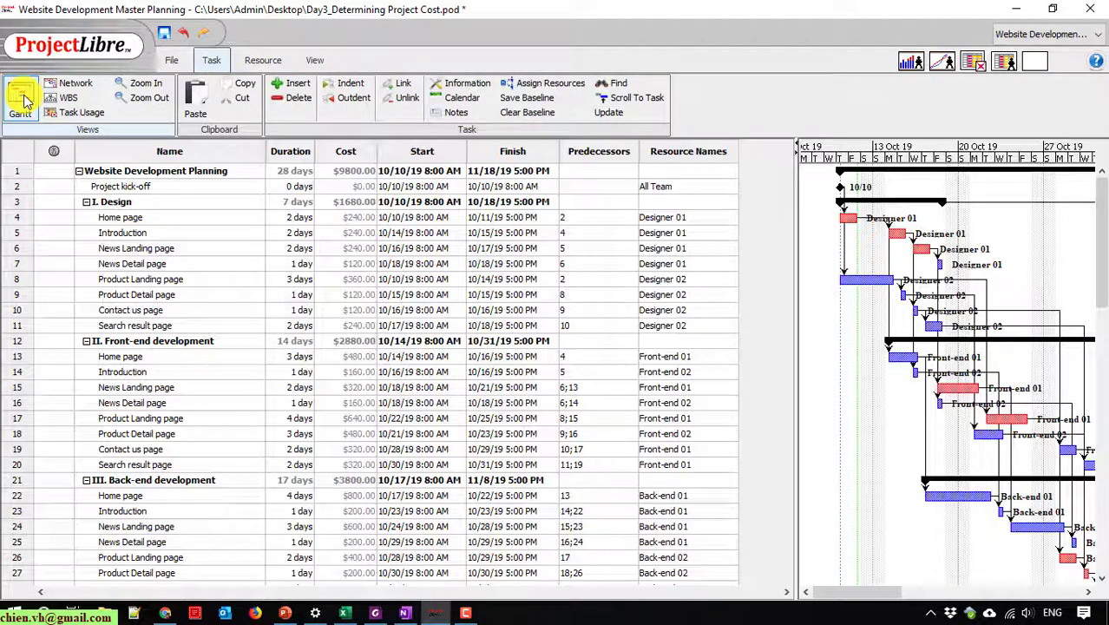
double_click(362, 296)
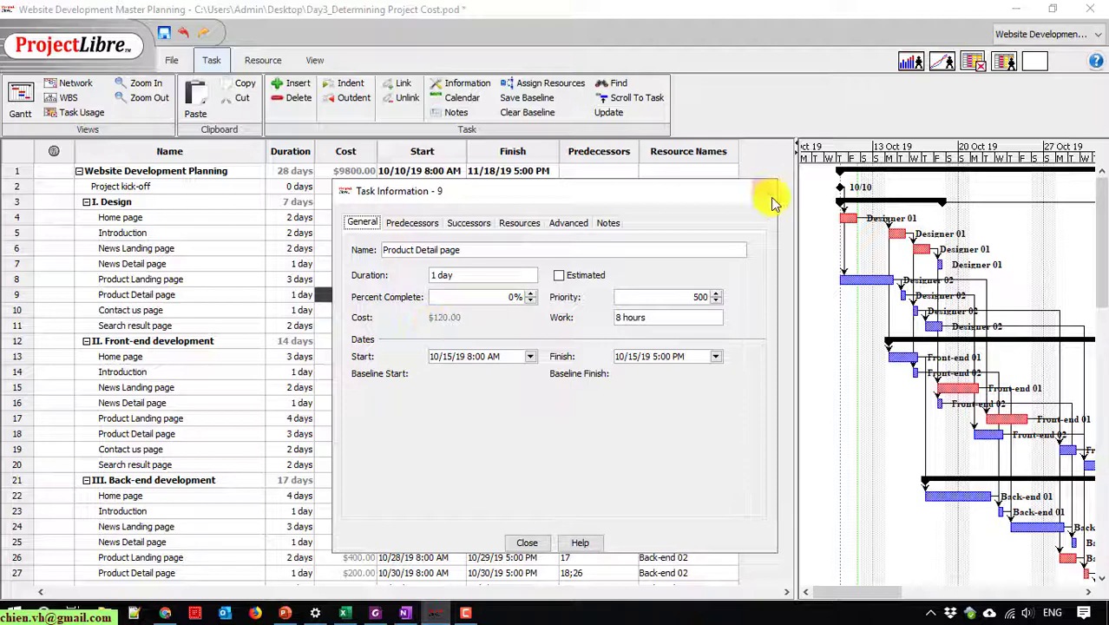
click(754, 187)
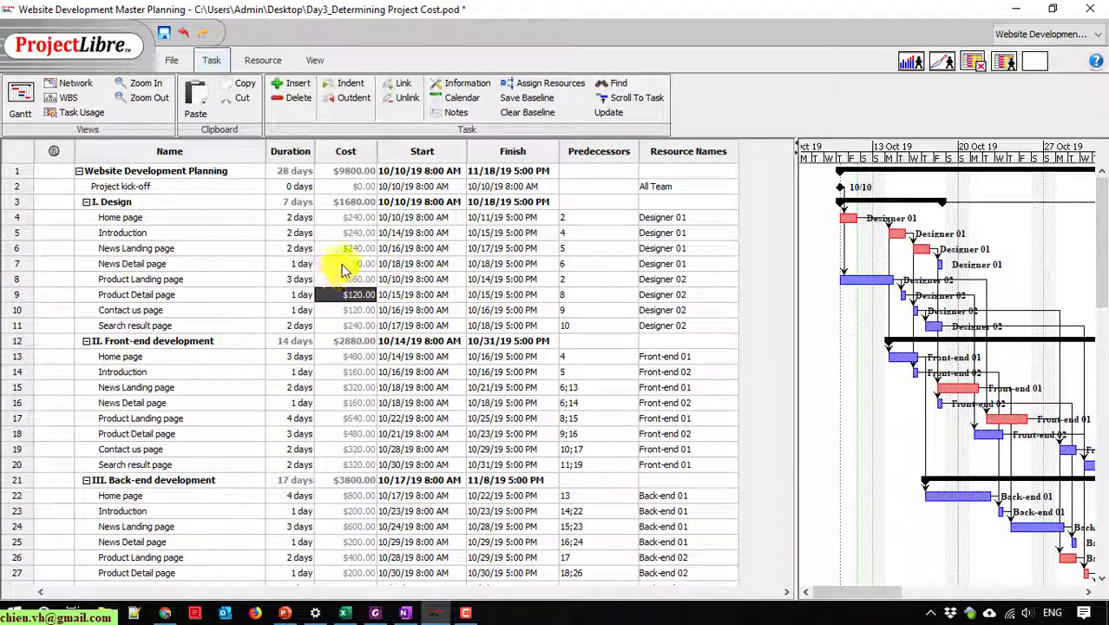
click(347, 263)
click(17, 264)
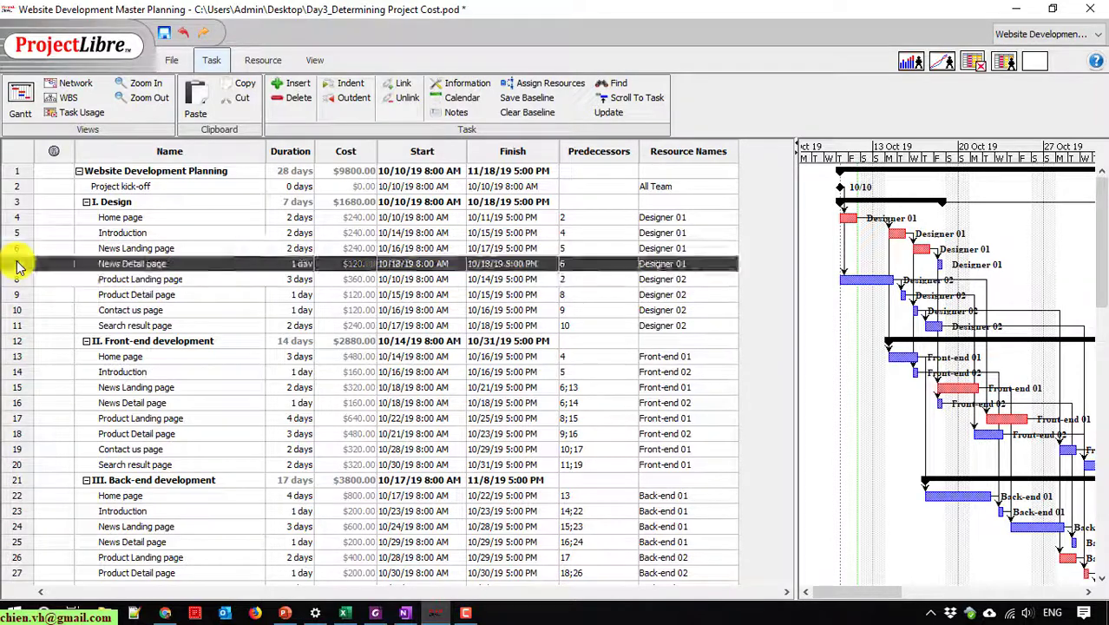
click(189, 233)
click(216, 263)
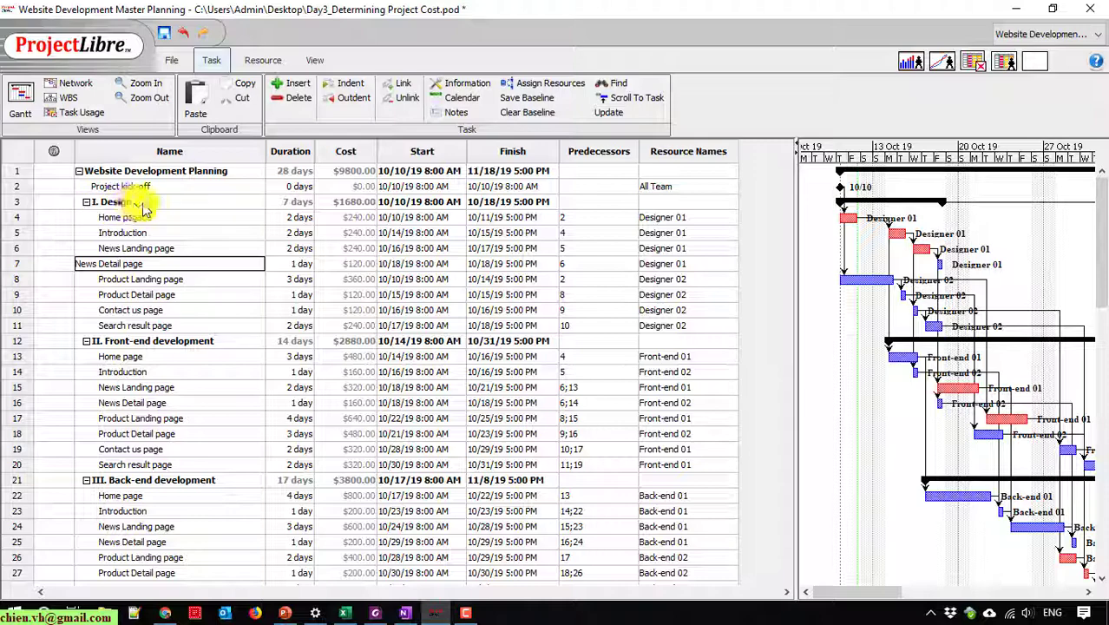
click(22, 203)
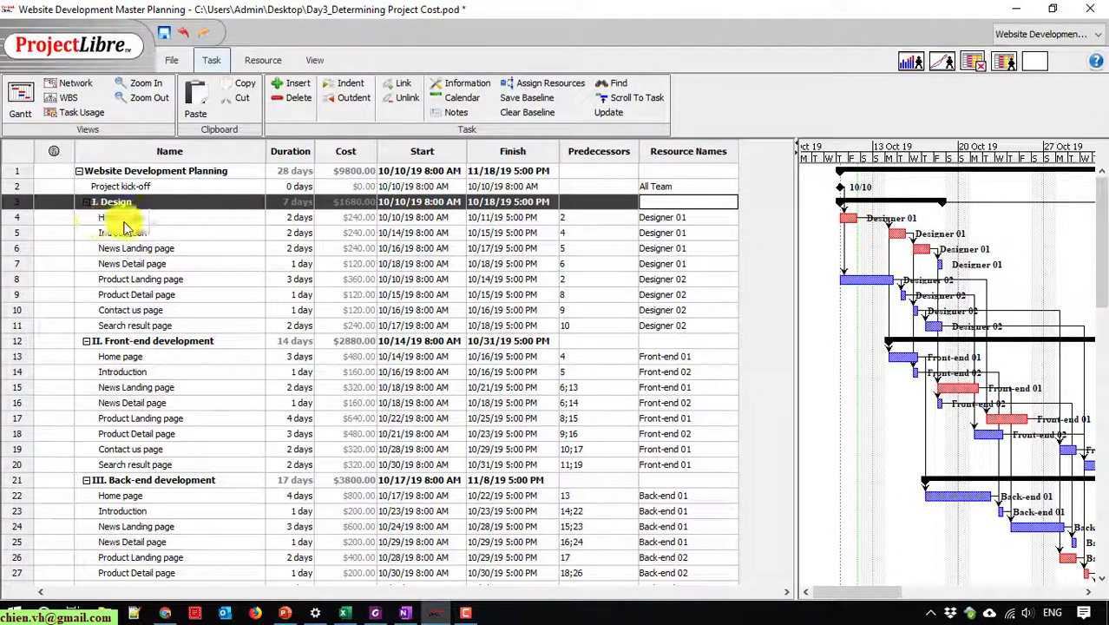
click(47, 218)
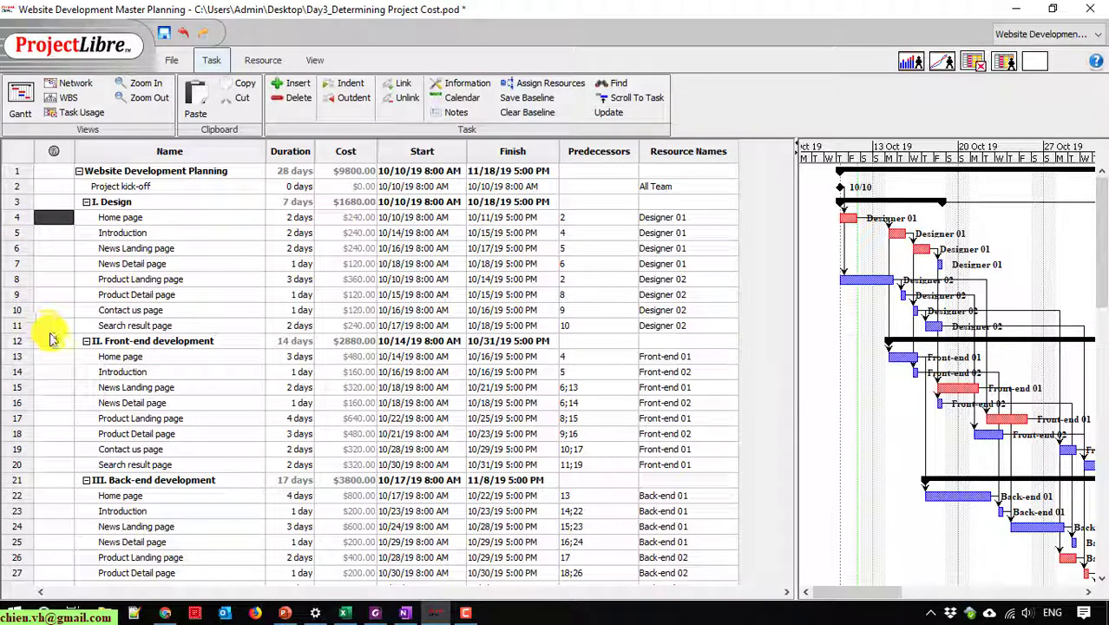
click(48, 328)
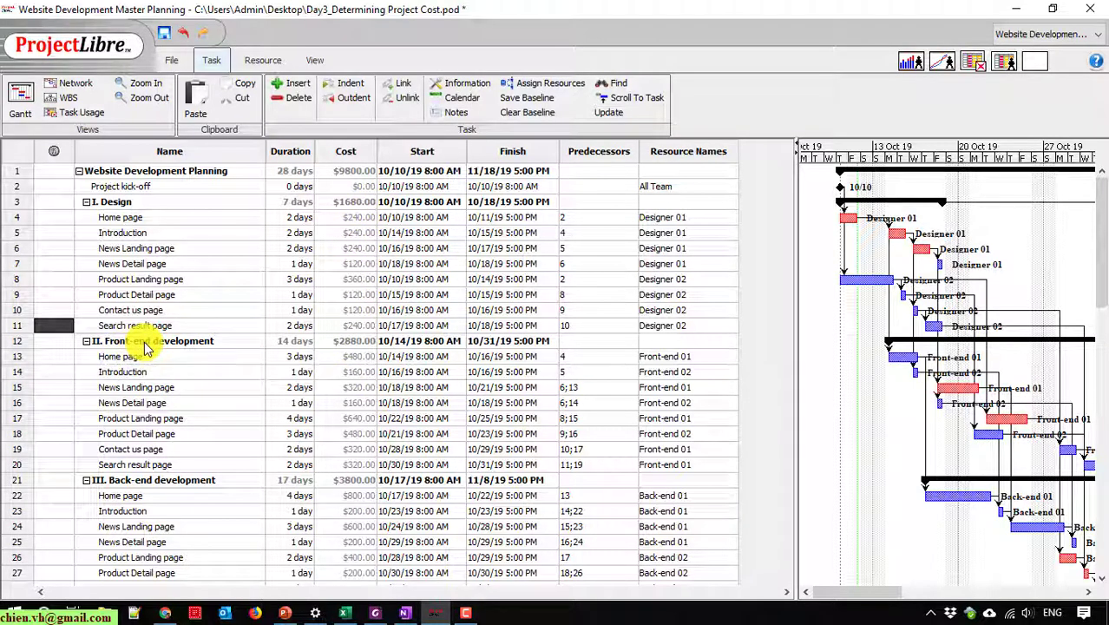
click(353, 343)
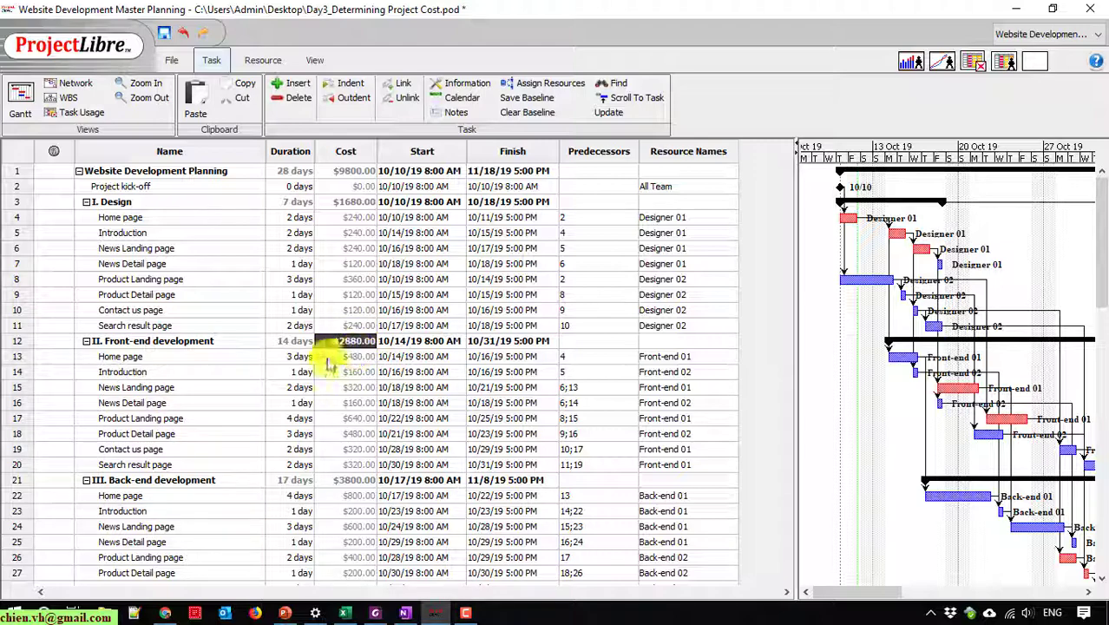
Check the Back-end development and Testing costs, the $9800 project total and Home page's $240
drag(1100, 234, 1104, 279)
scroll(1104, 279, down, 1)
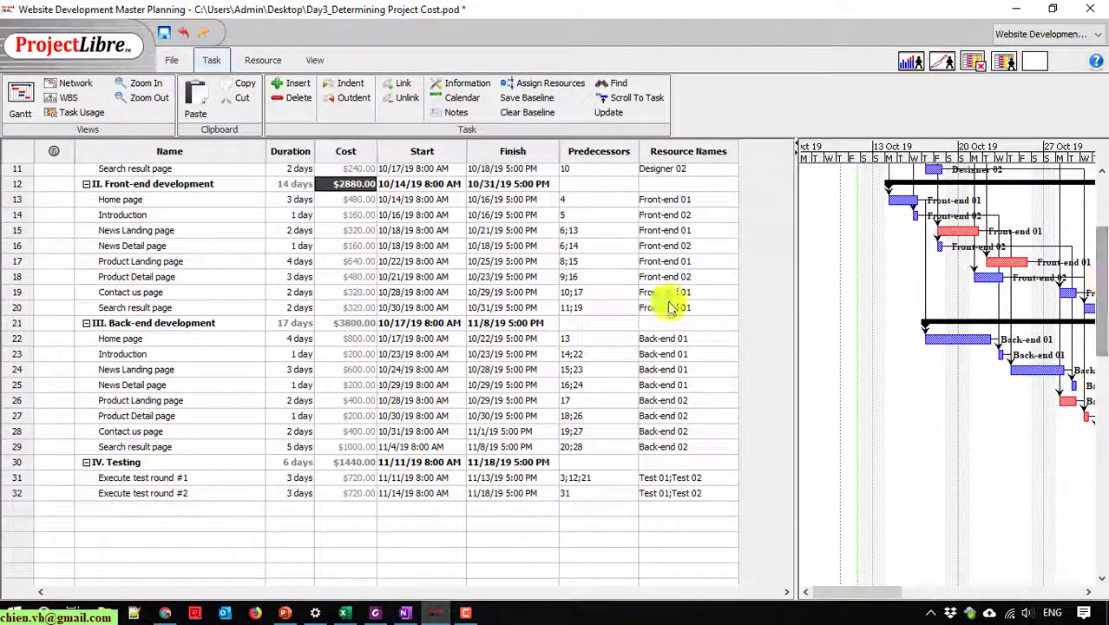
click(353, 322)
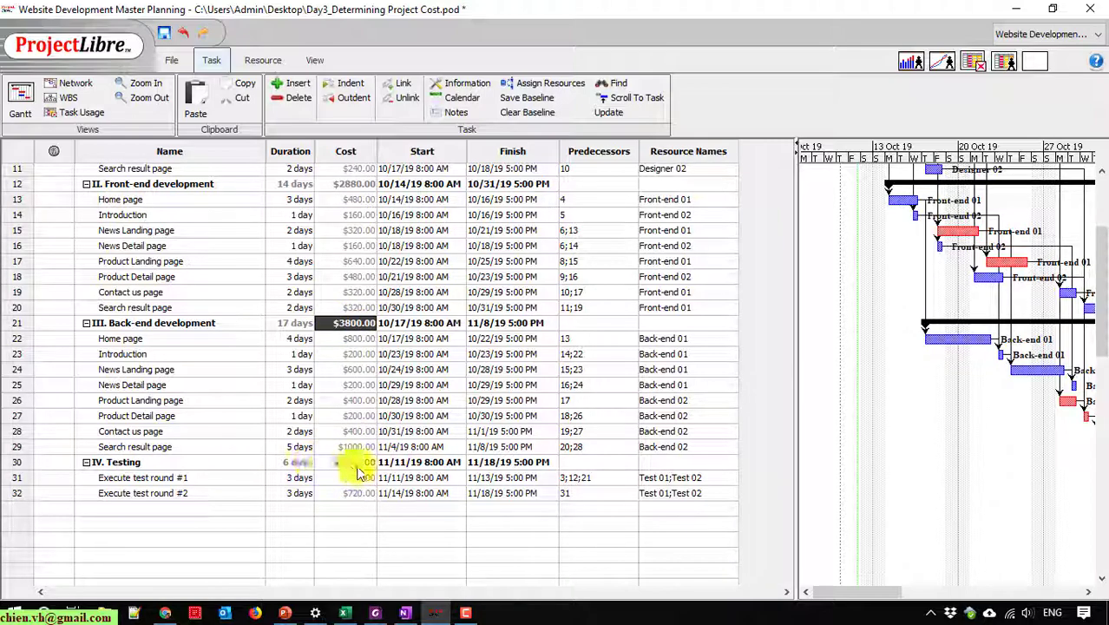
click(356, 461)
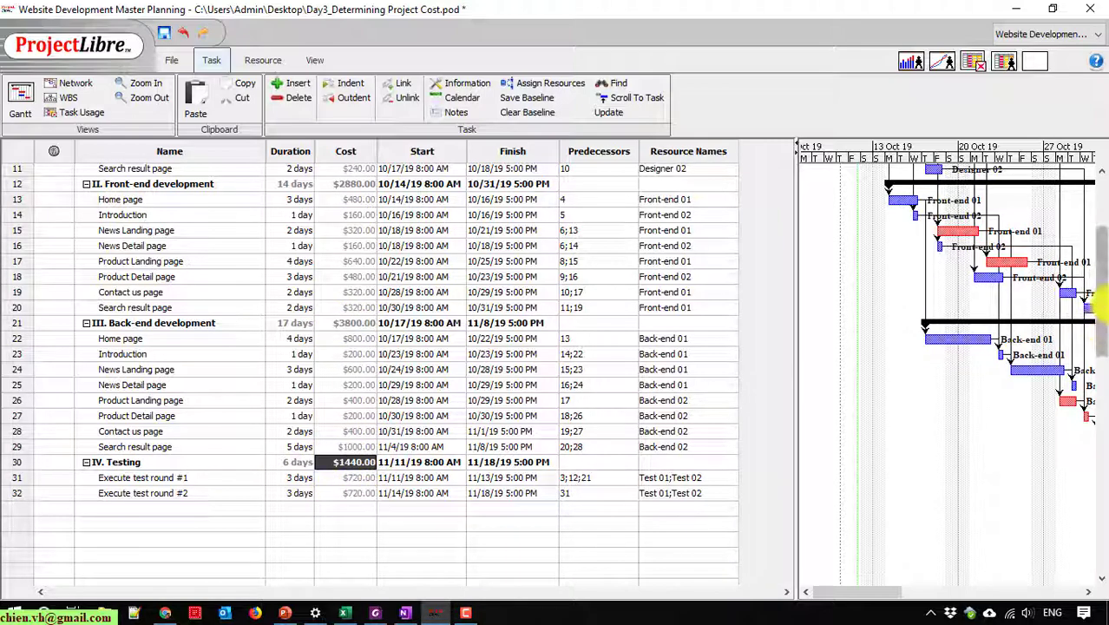
scroll(1097, 299, up, 3)
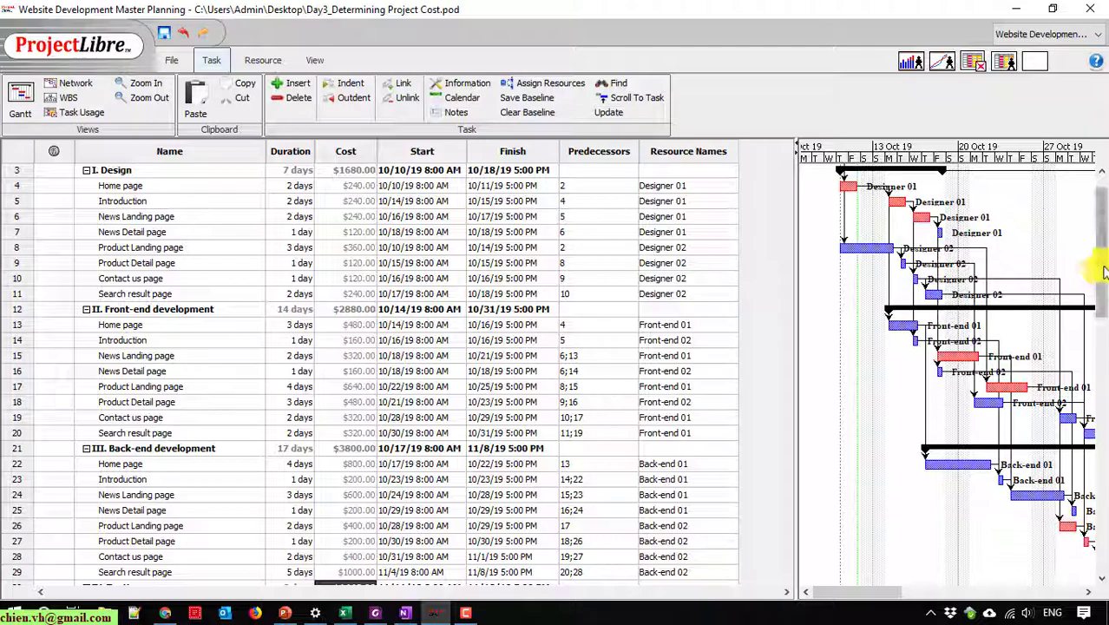
drag(1100, 269, 1100, 249)
click(351, 171)
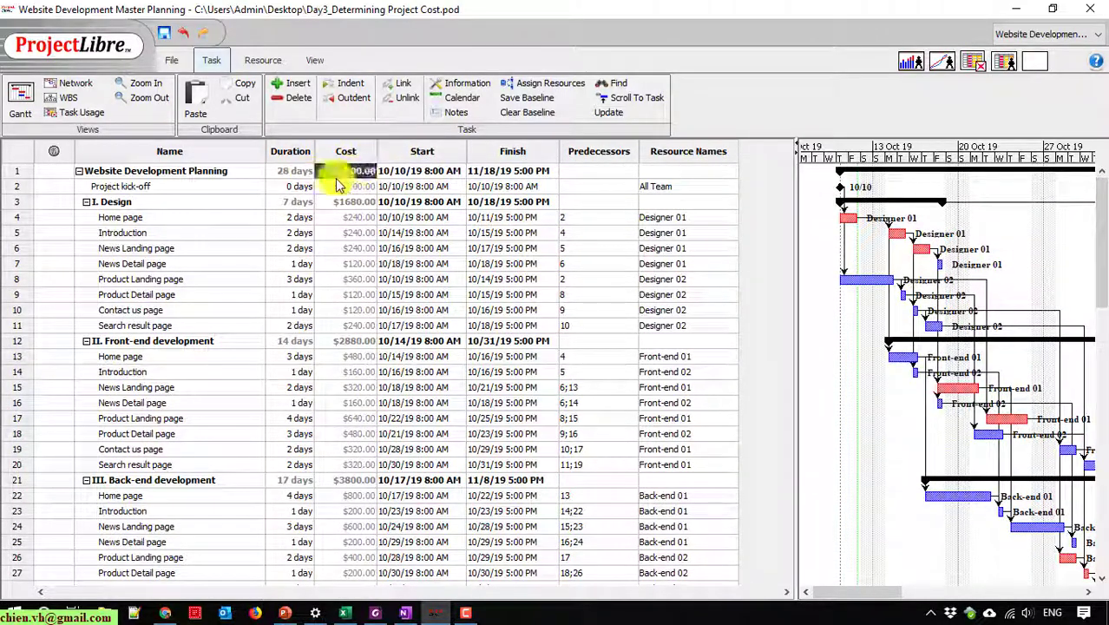
click(359, 218)
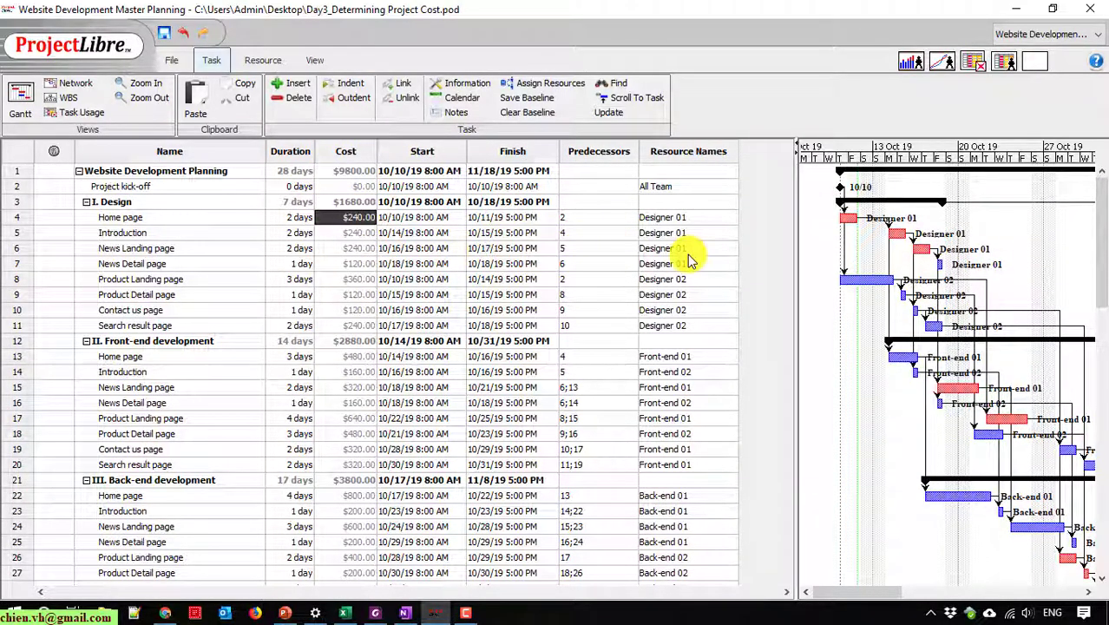